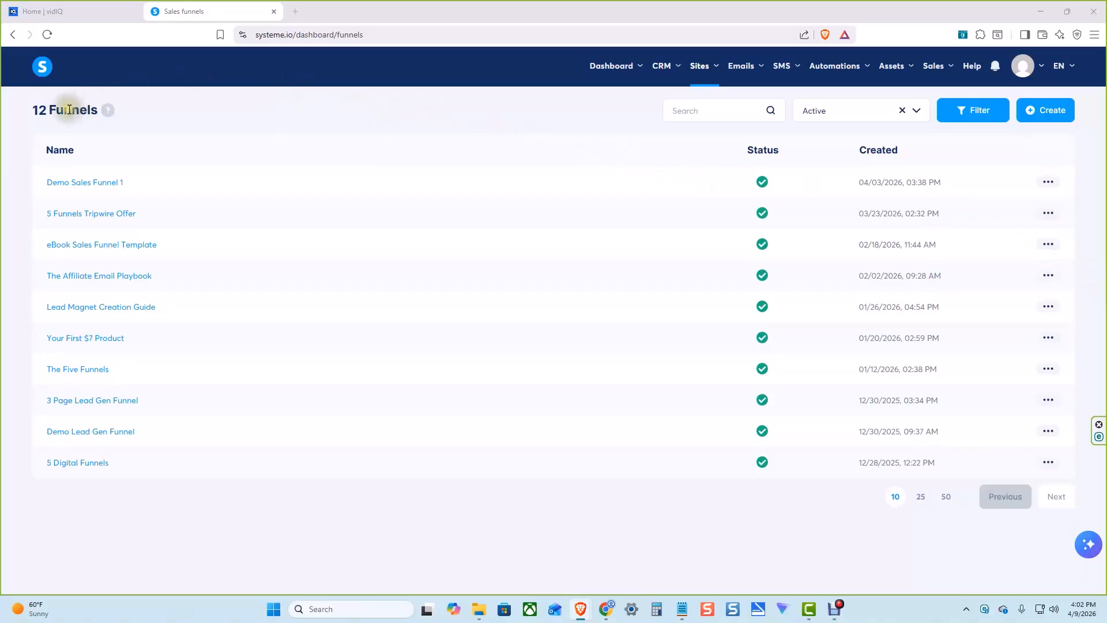
Create a funnel named "Email Playbook 2" with the Sell goal and U.S. Dollar as its currency
left_click(1047, 119)
left_click(507, 211)
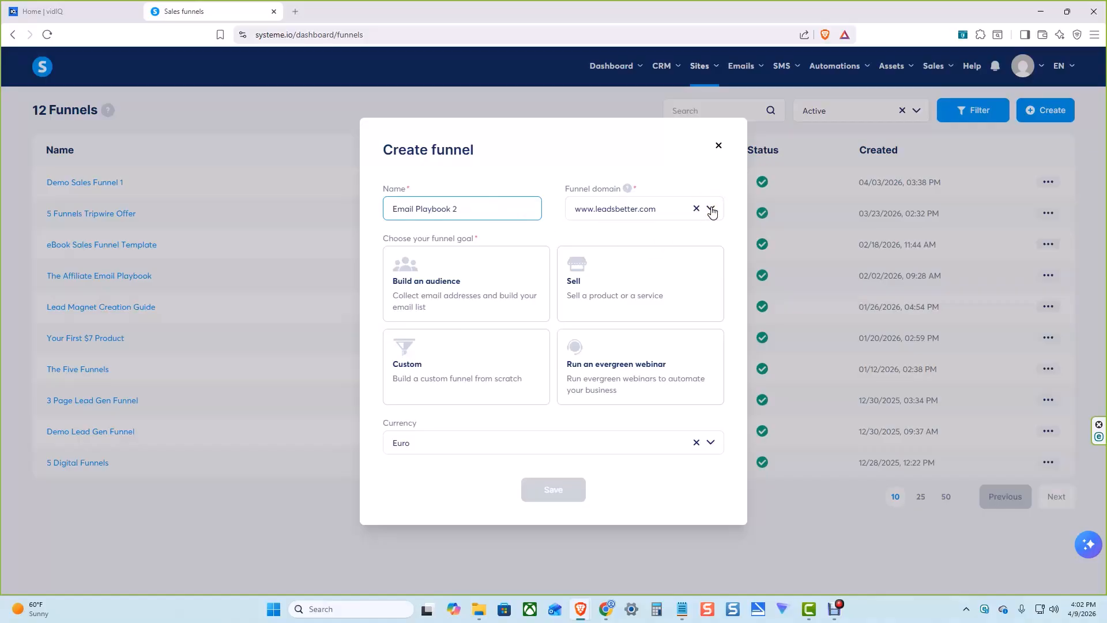
left_click(632, 276)
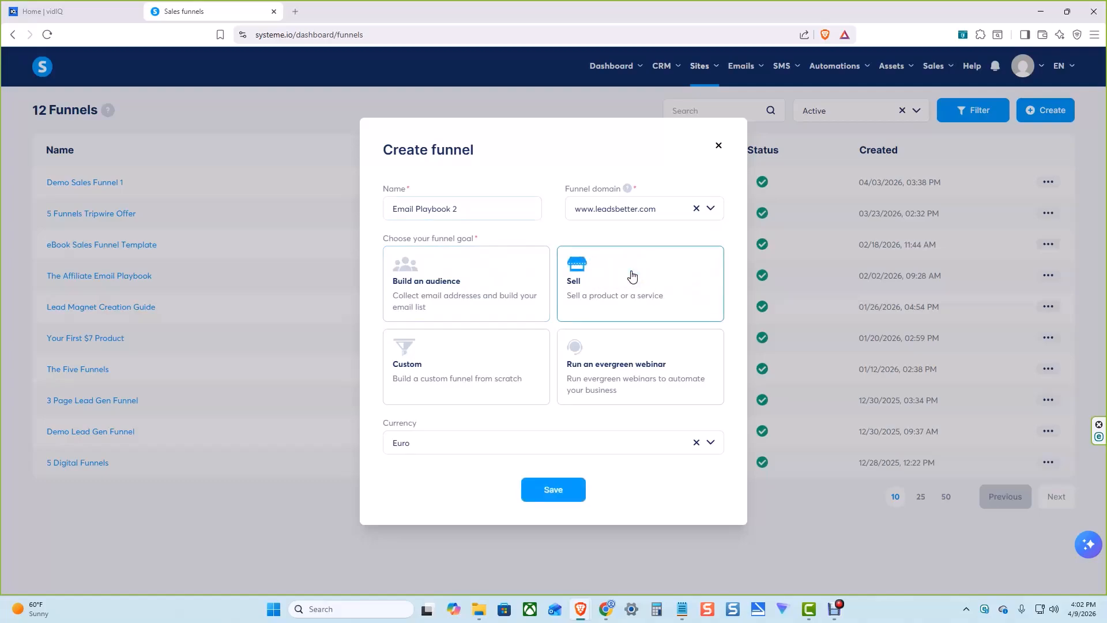
left_click(445, 445)
scroll(456, 494, "down", 1)
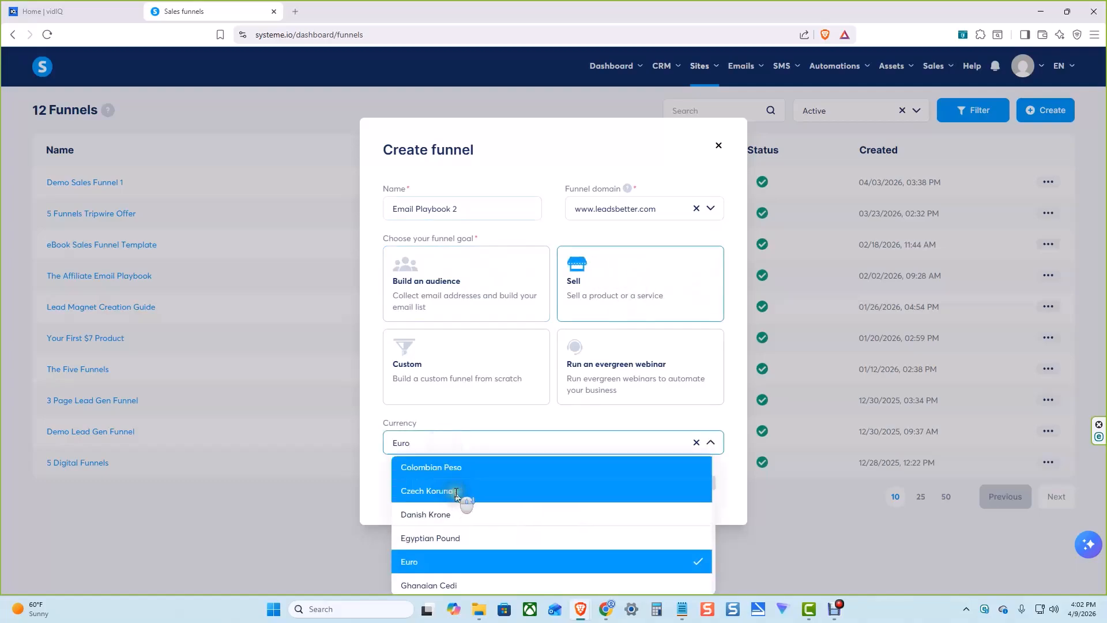
scroll(459, 508, "down", 14)
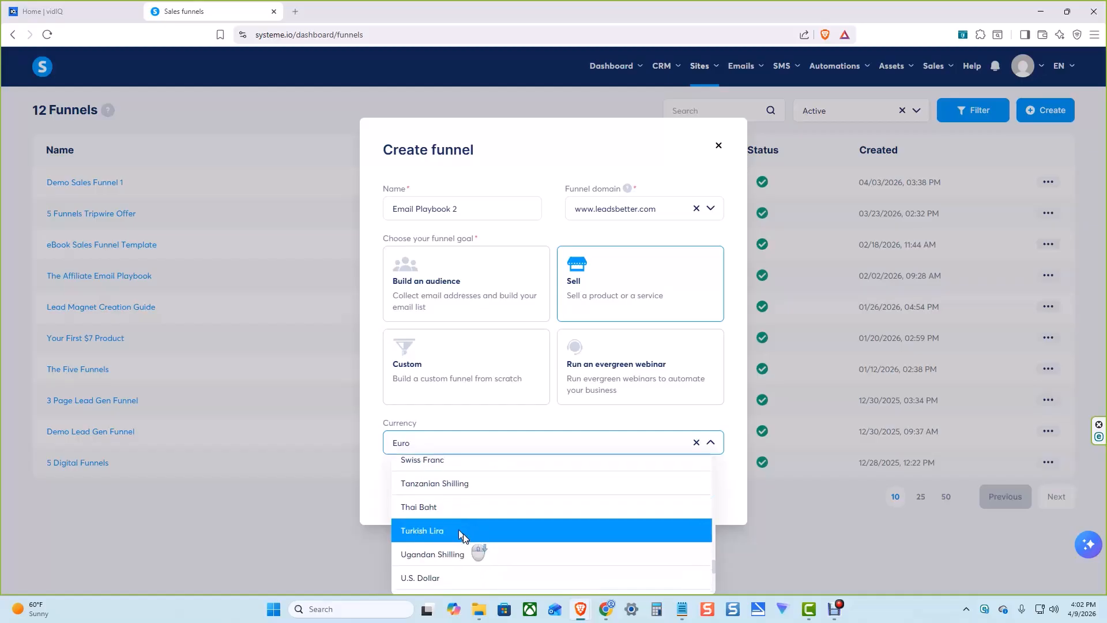
scroll(462, 534, "down", 2)
left_click(465, 512)
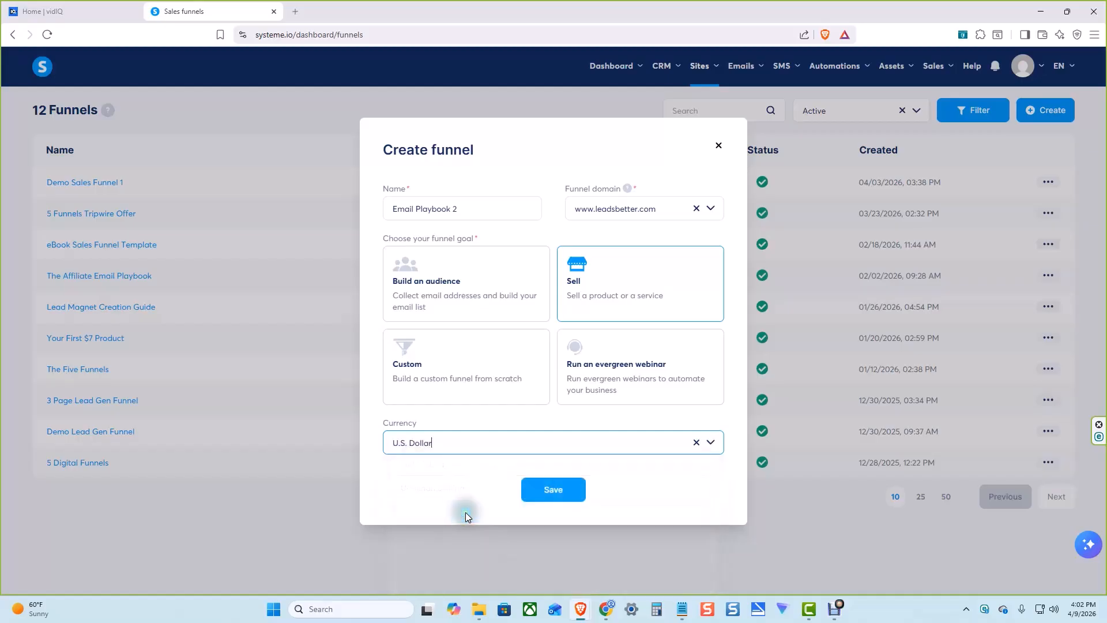
left_click(555, 490)
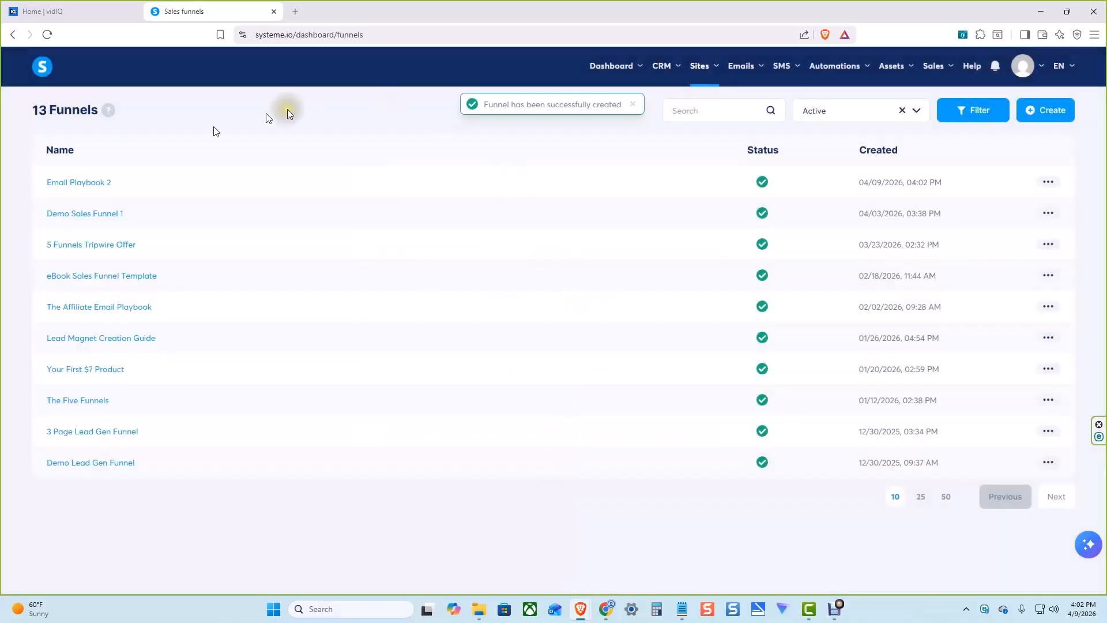
In the Email Playbook 2 funnel, apply the order form template with the "Shipping address" header and open the page for editing
left_click(91, 183)
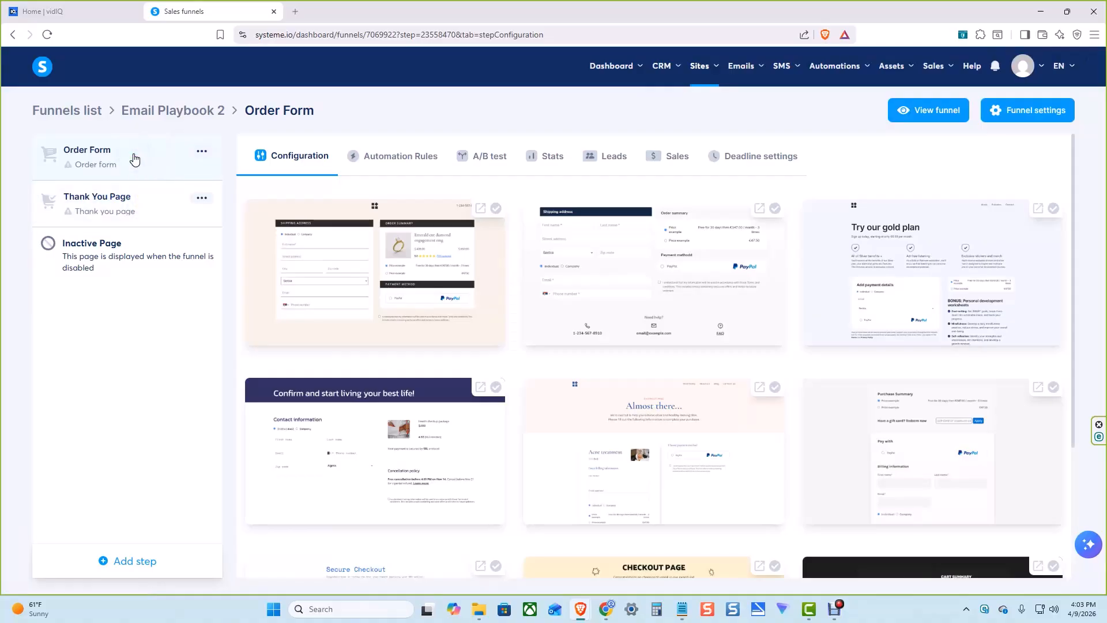
left_click(775, 210)
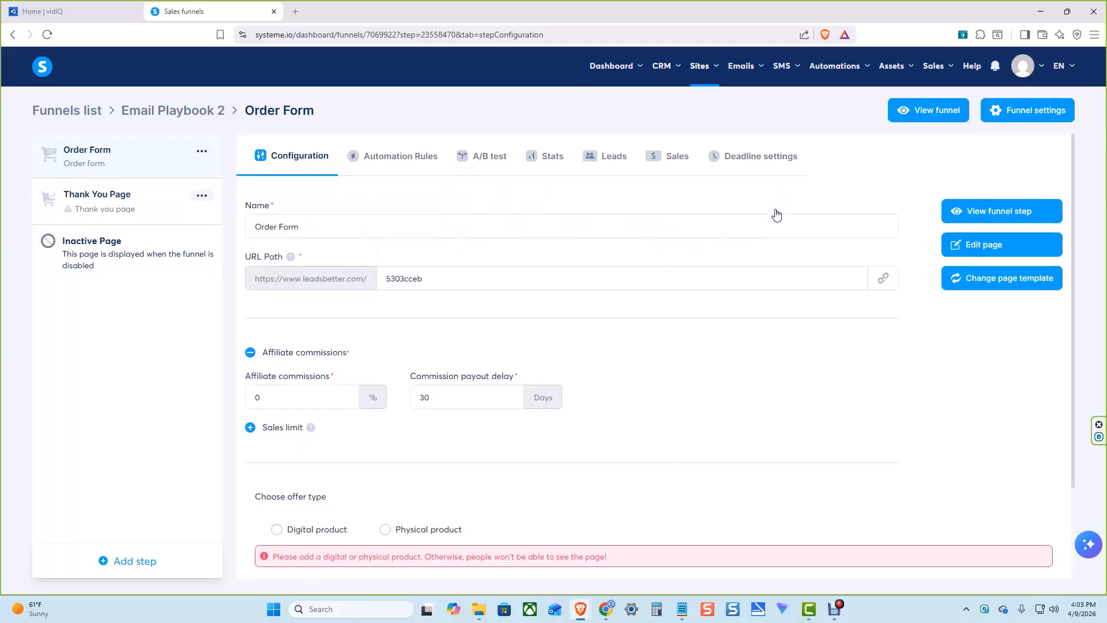
left_click(997, 246)
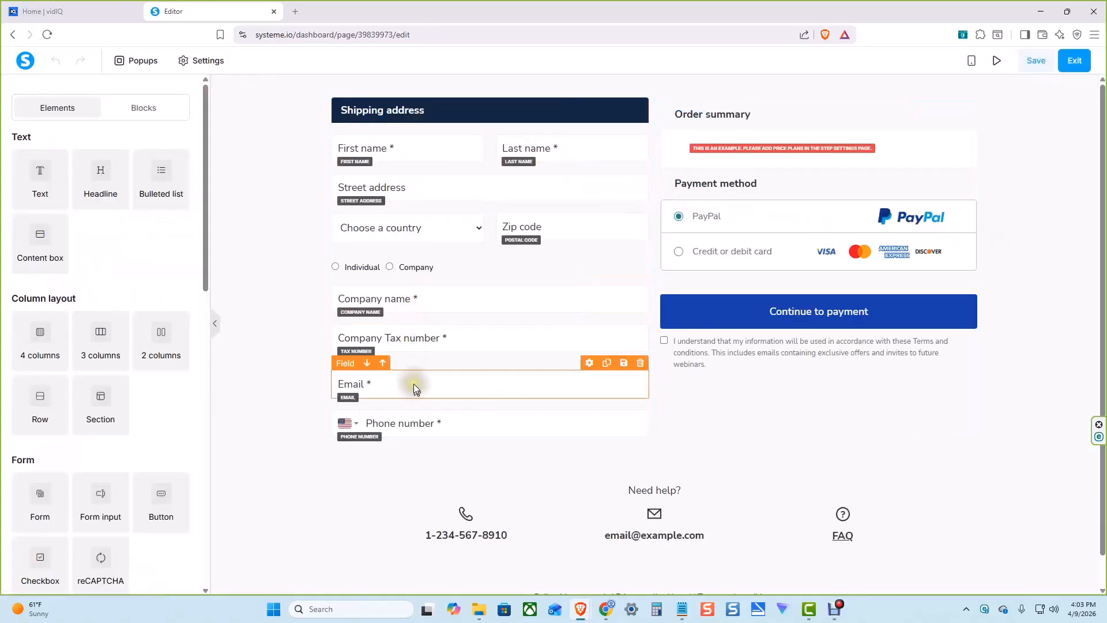
Replace the "Shipping address" heading text with "Customer Information"
left_click(402, 113)
left_click(404, 114)
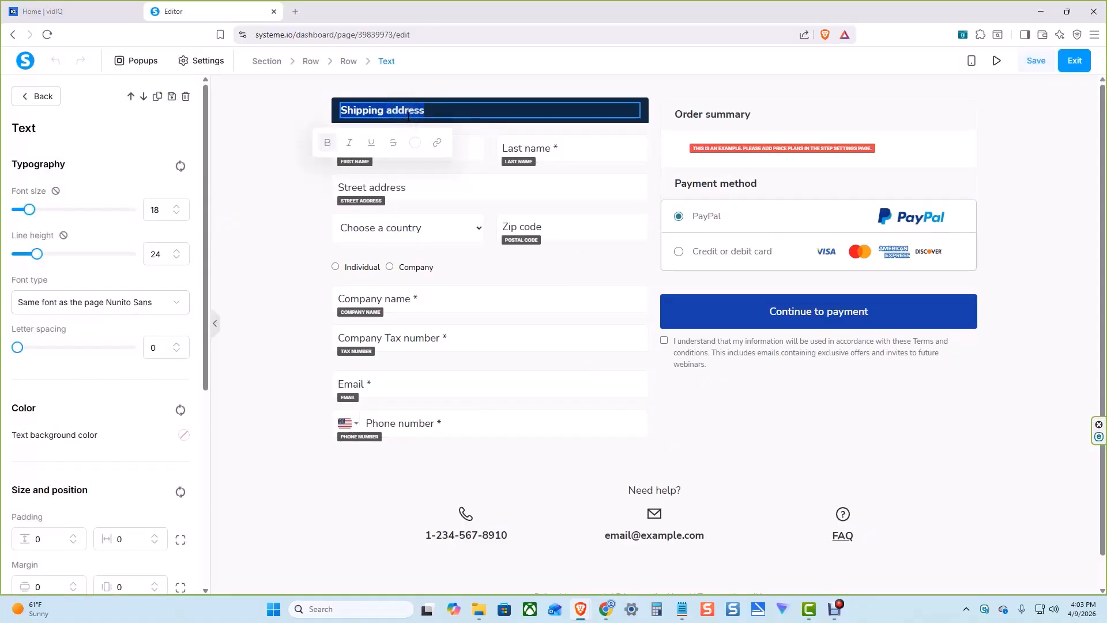
type("Customer Information")
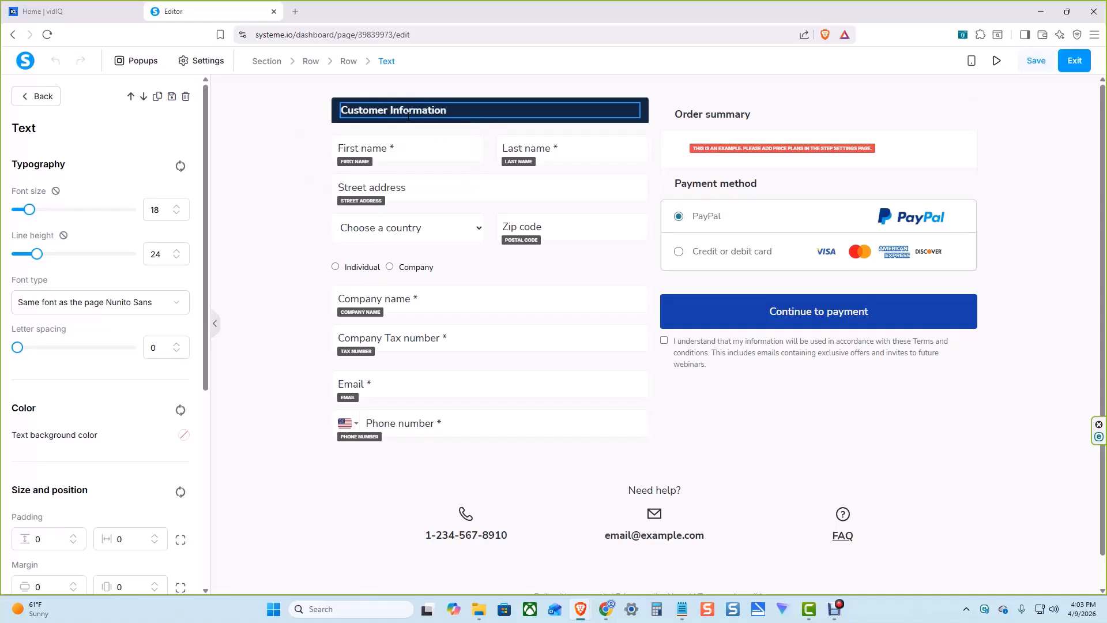
key("Escape")
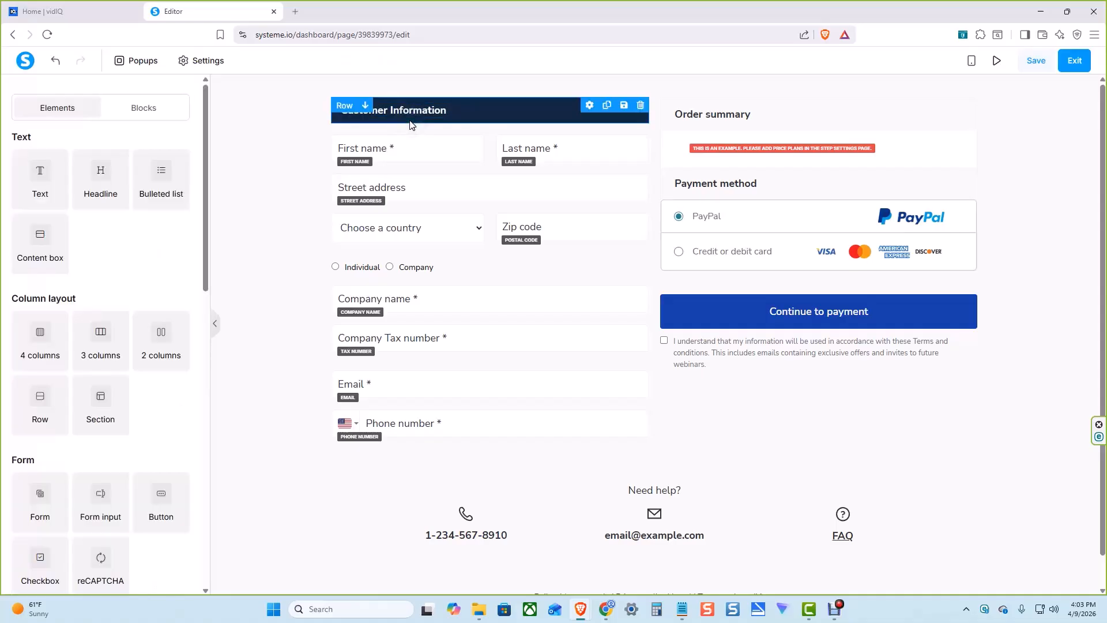
Change the background color of the Customer Information header row to a brighter blue, about #0c4a9d
left_click(440, 125)
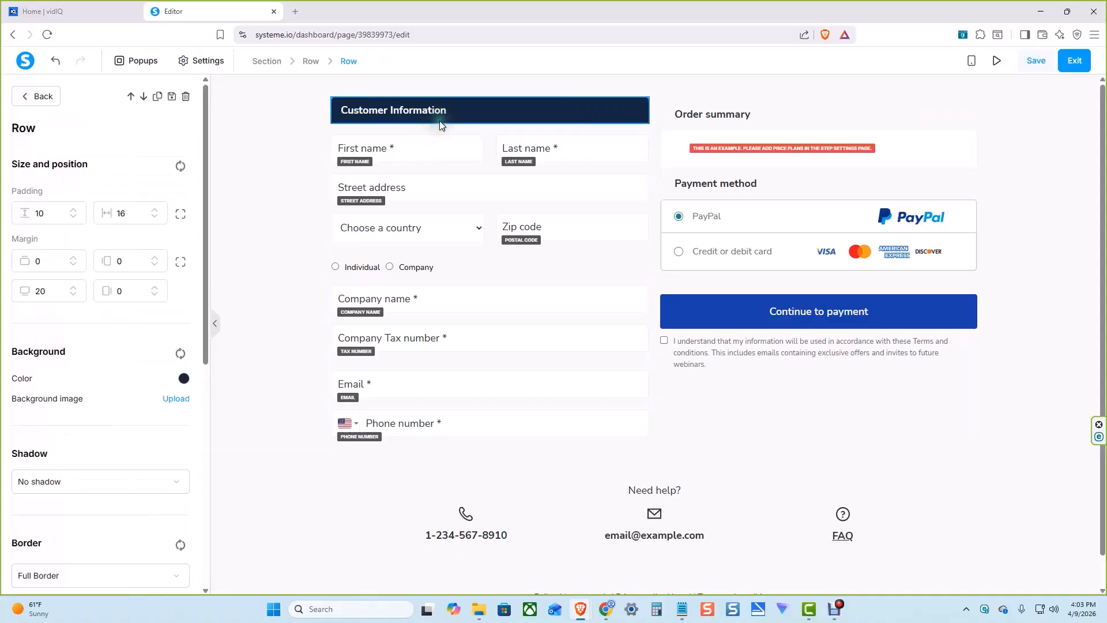
left_click(183, 378)
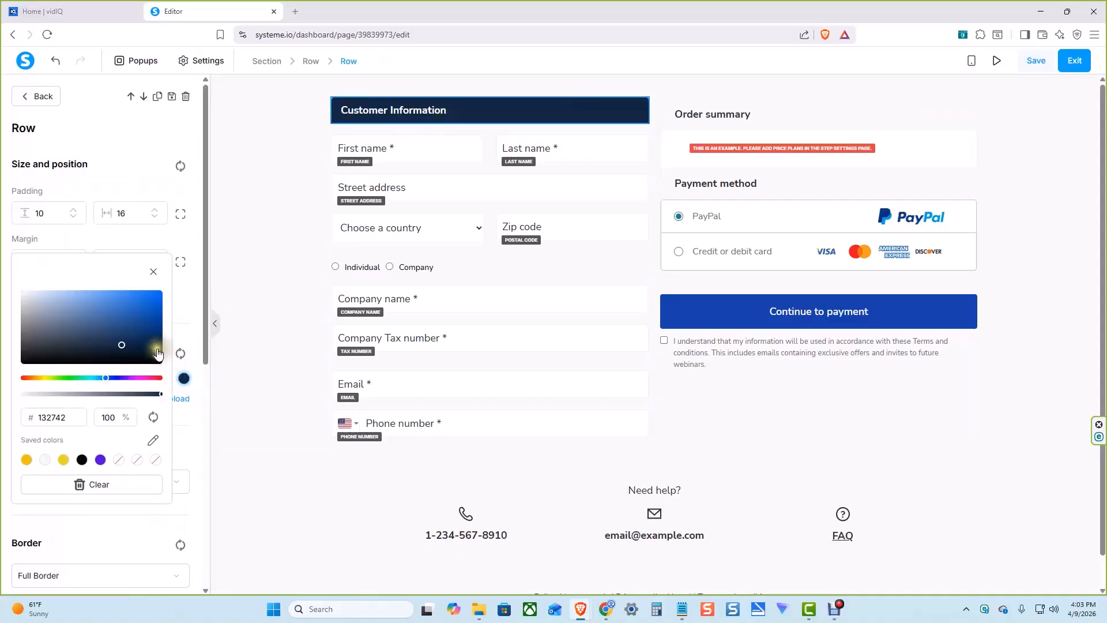
left_click(146, 329)
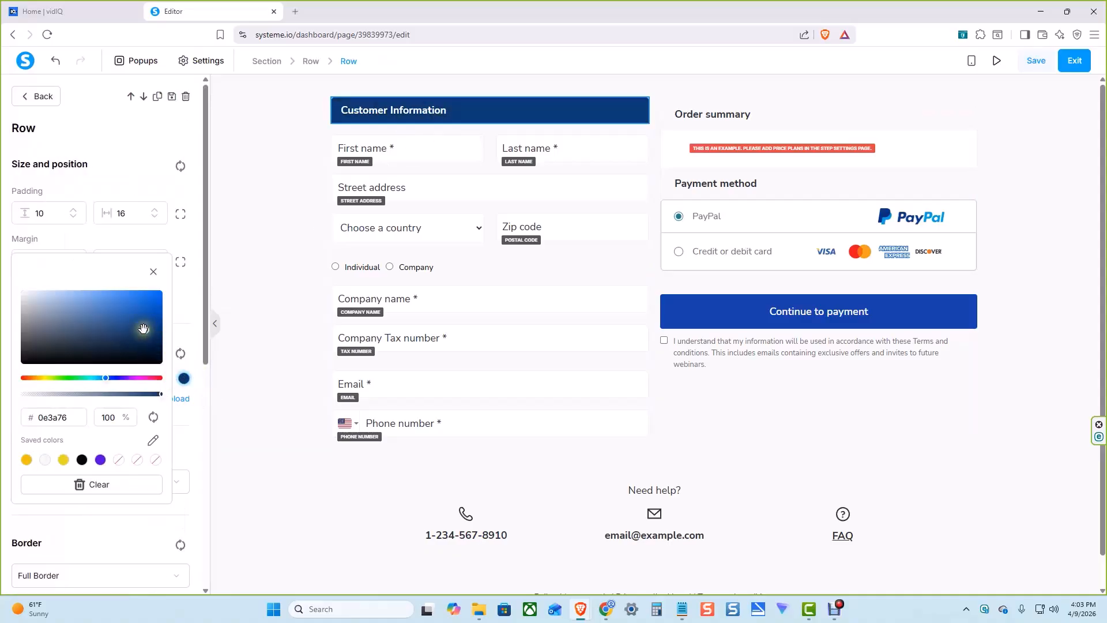
left_click_drag(144, 328, 151, 317)
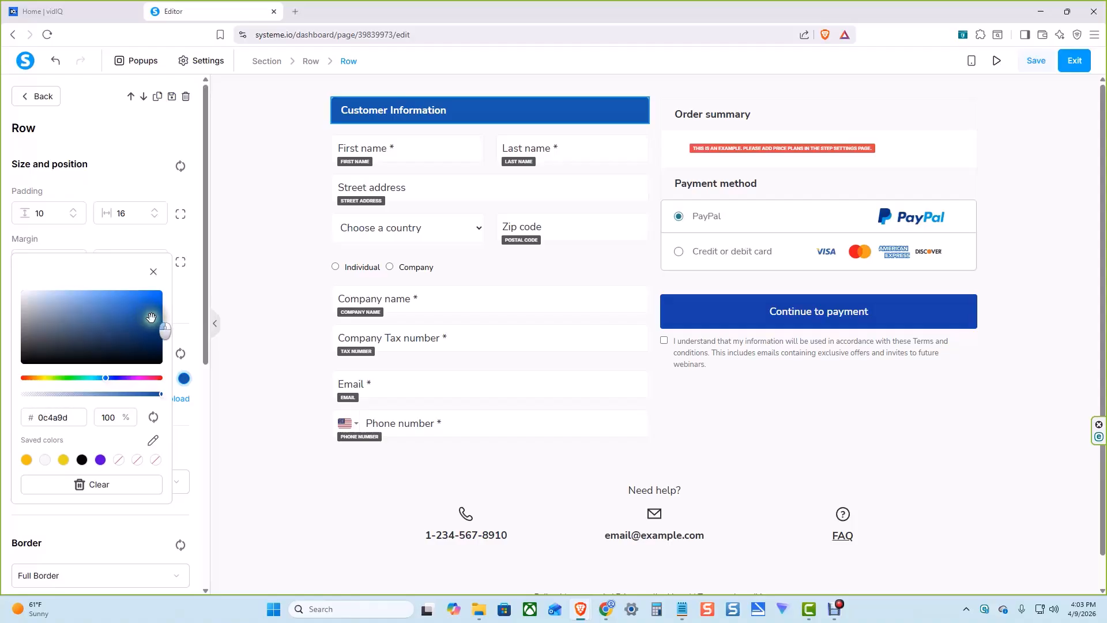
left_click(187, 386)
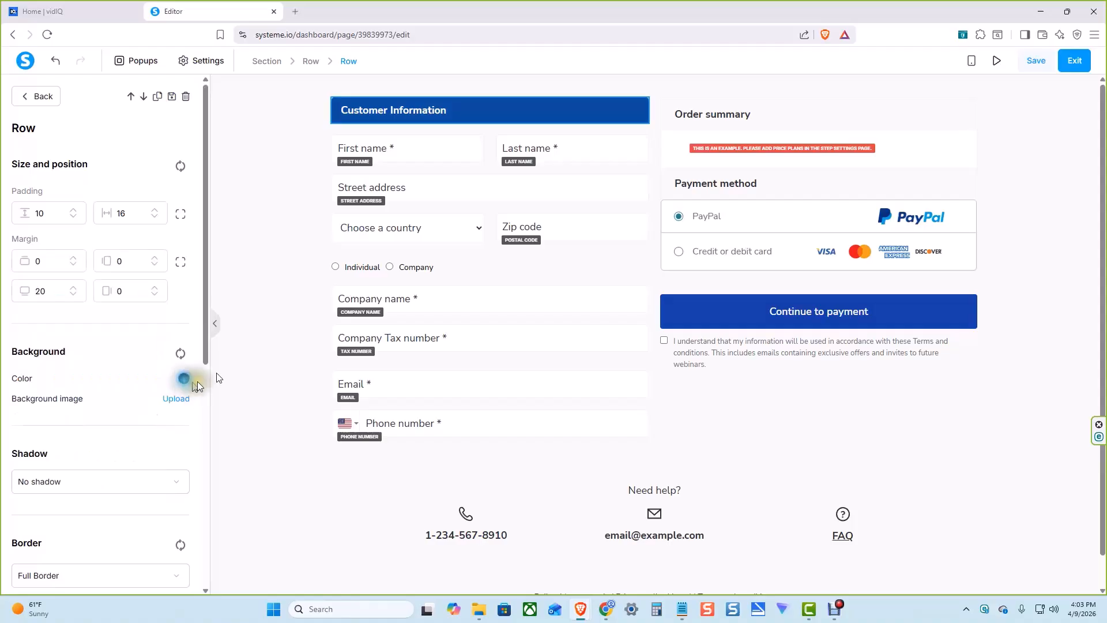
left_click(411, 153)
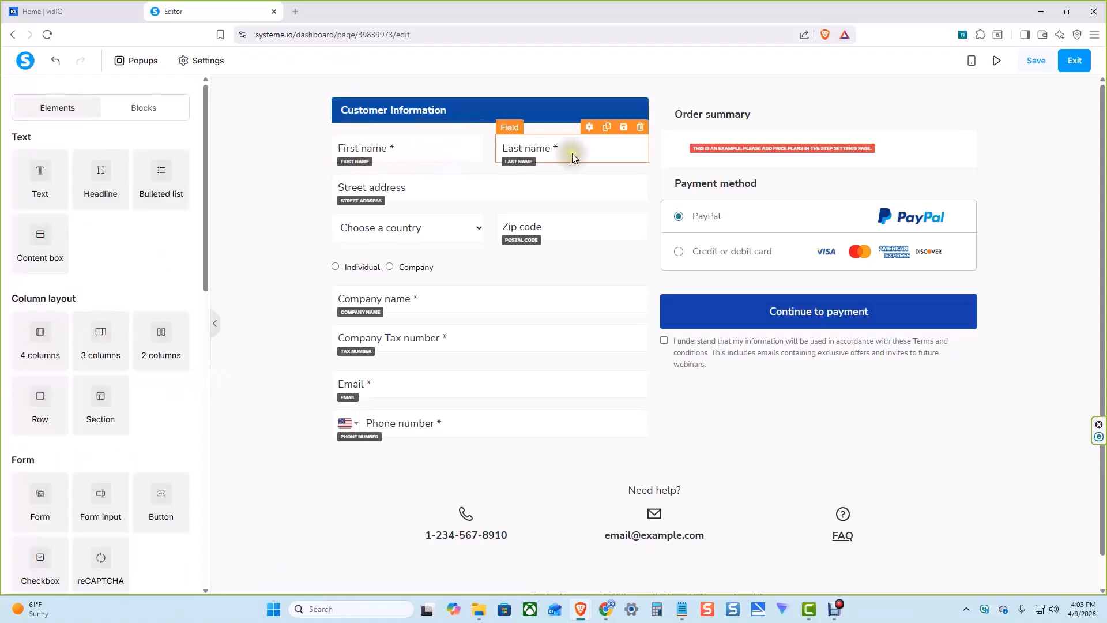
Delete the street address field and the country selection field from the order form
left_click(439, 191)
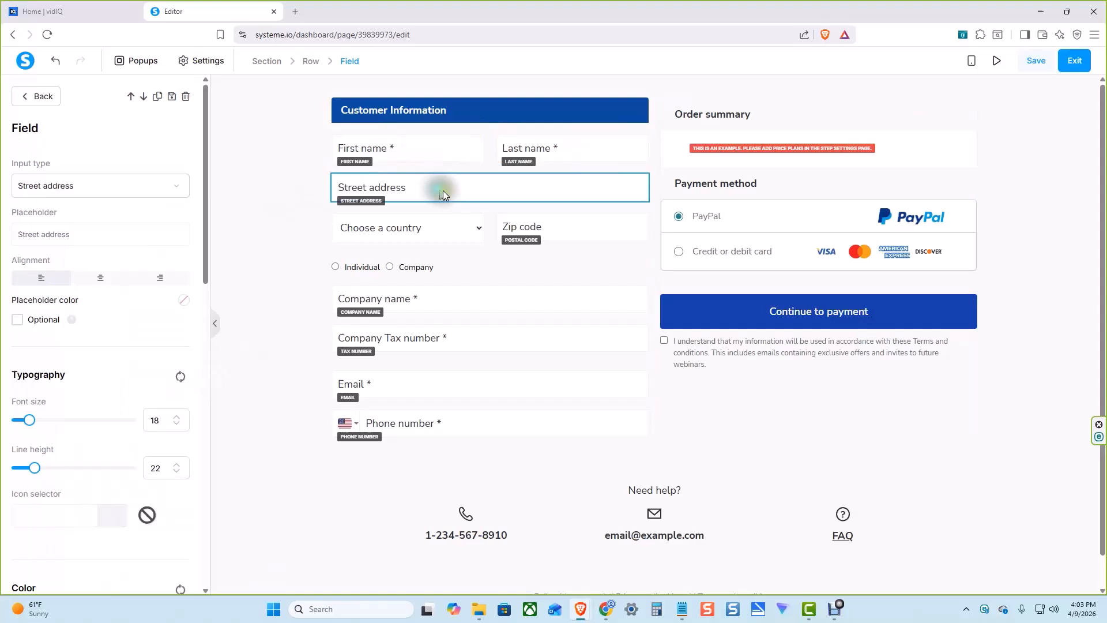
left_click(614, 188)
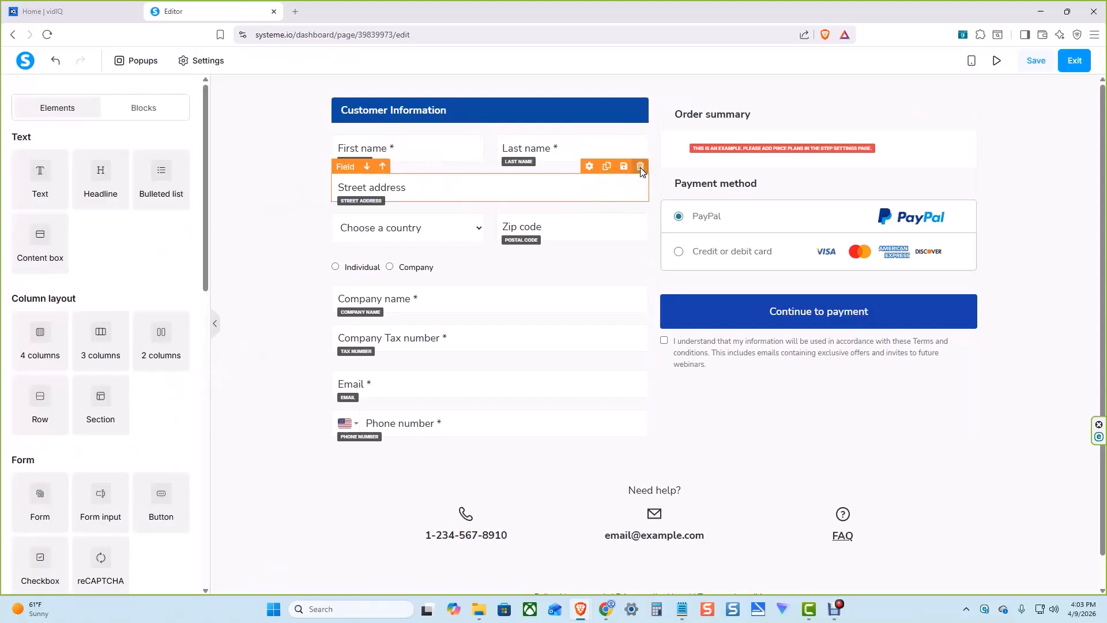
left_click(640, 167)
left_click(615, 109)
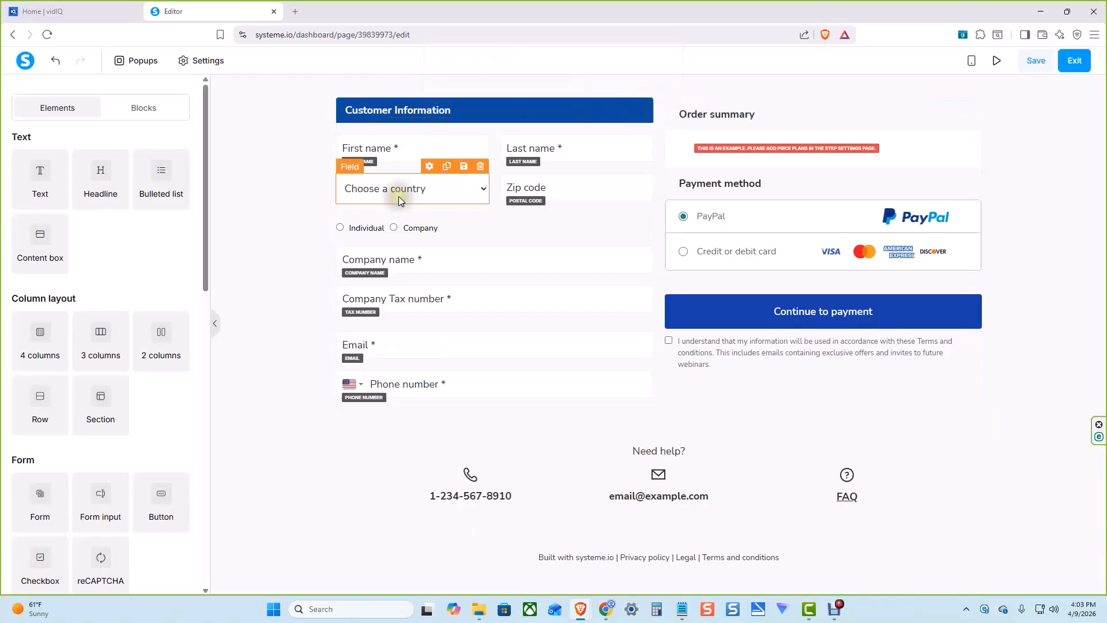
left_click(480, 168)
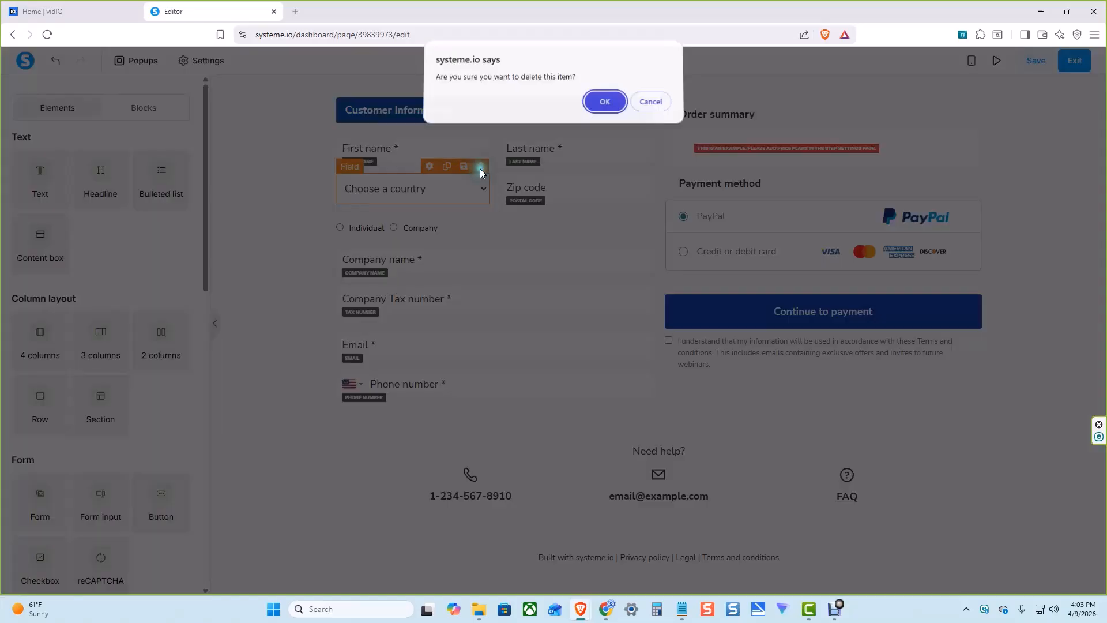
left_click(604, 105)
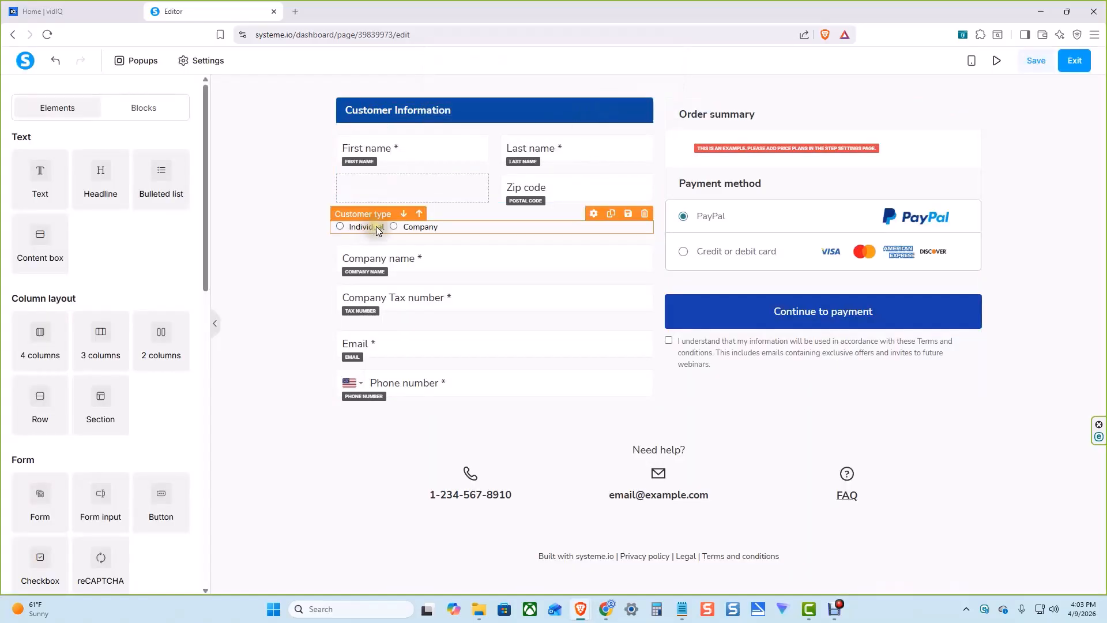
Delete the Individual/Company customer type choice, the company name field and the company tax number field
left_click(645, 213)
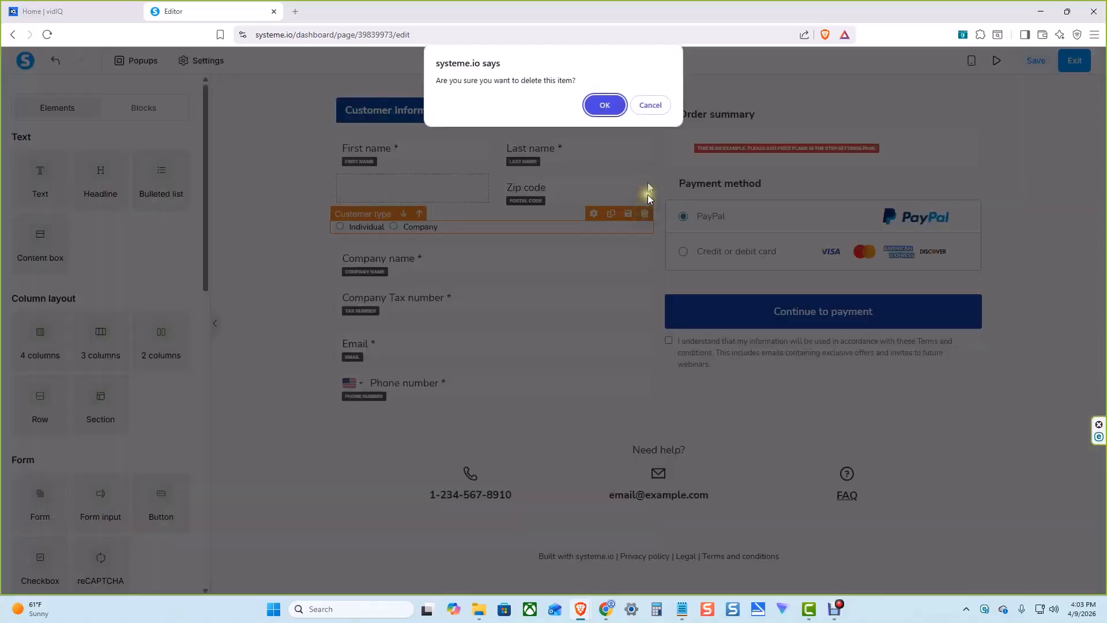
left_click(605, 105)
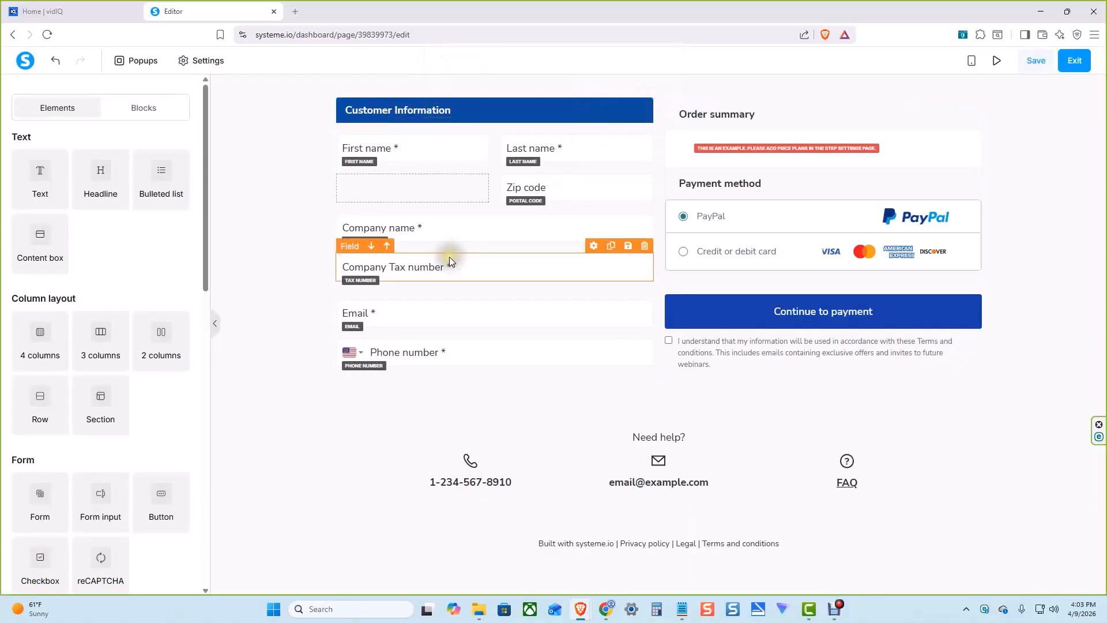
left_click(643, 207)
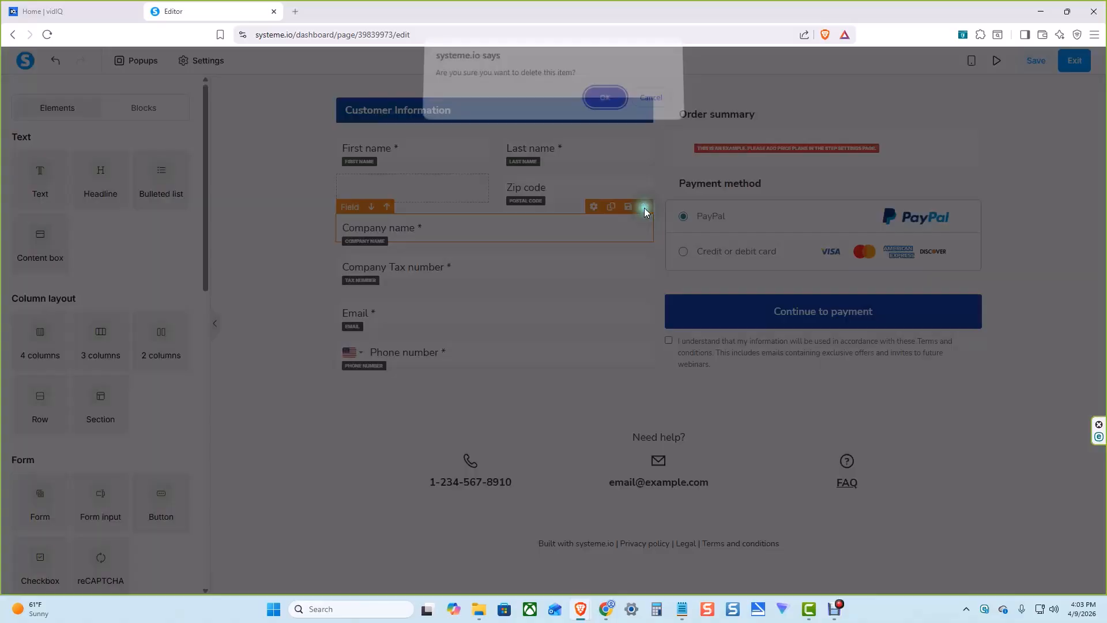
left_click(605, 106)
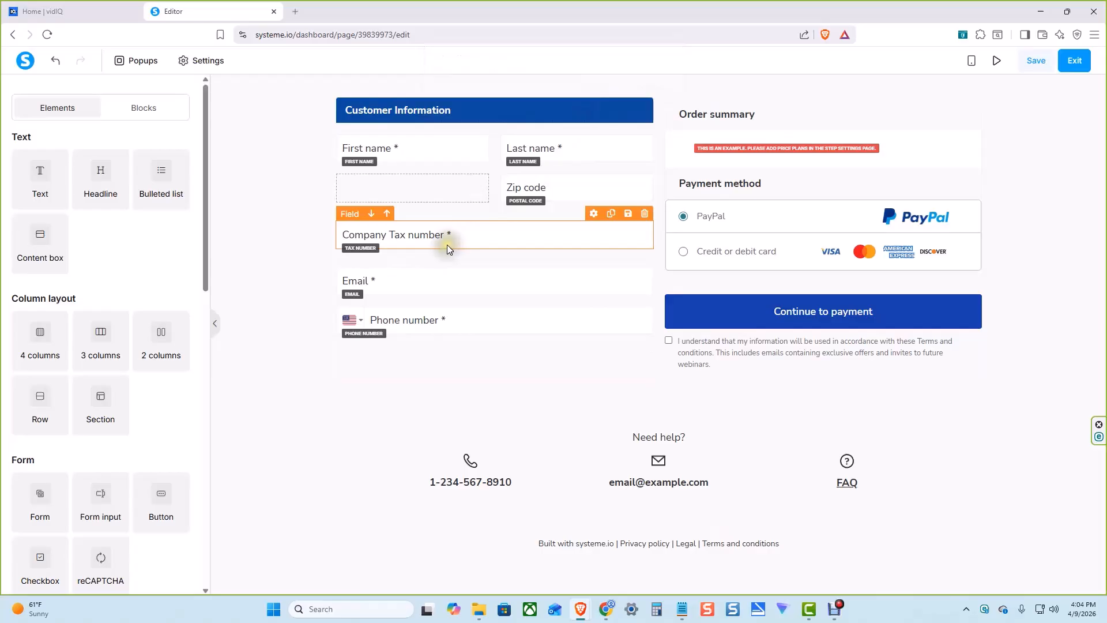
left_click(645, 213)
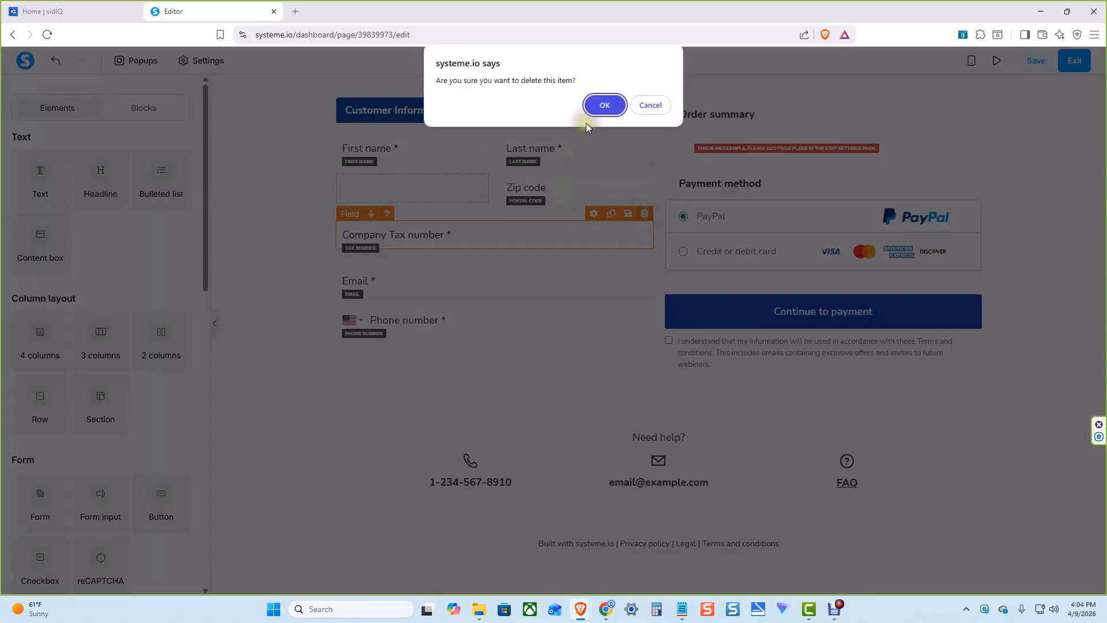
left_click(603, 105)
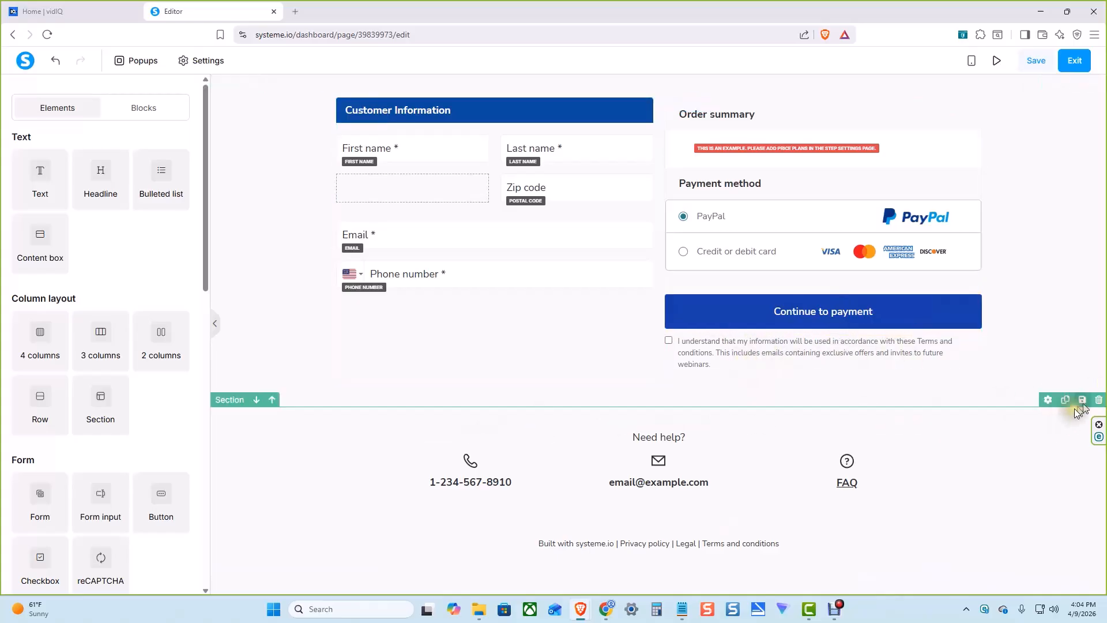
Delete the "Need help?" contact section, then save the order form page and exit the editor
left_click(1099, 400)
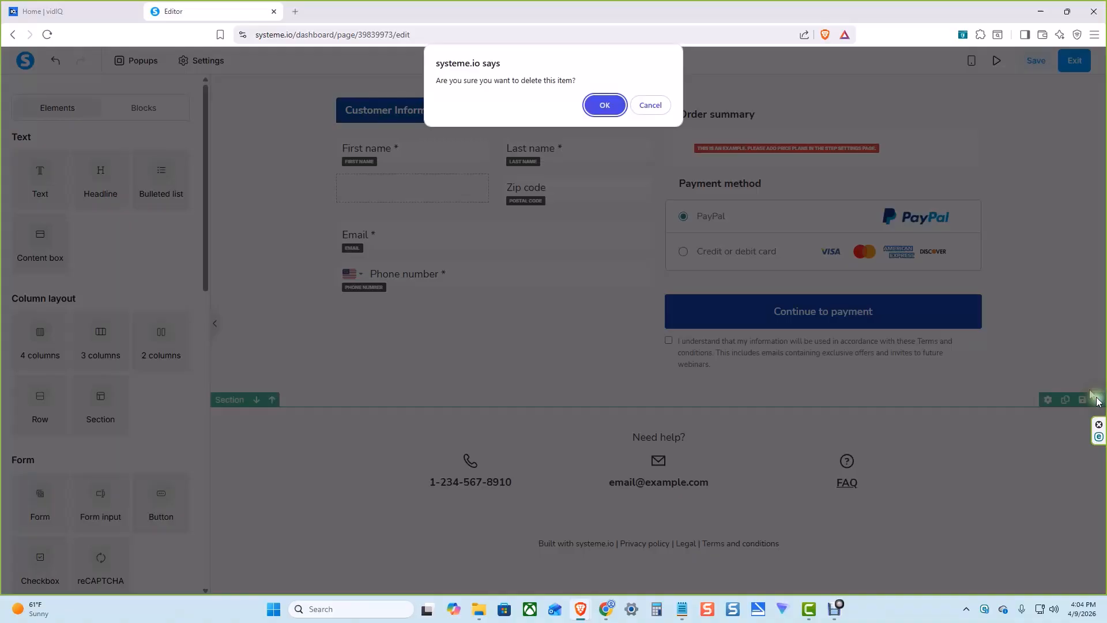
left_click(599, 106)
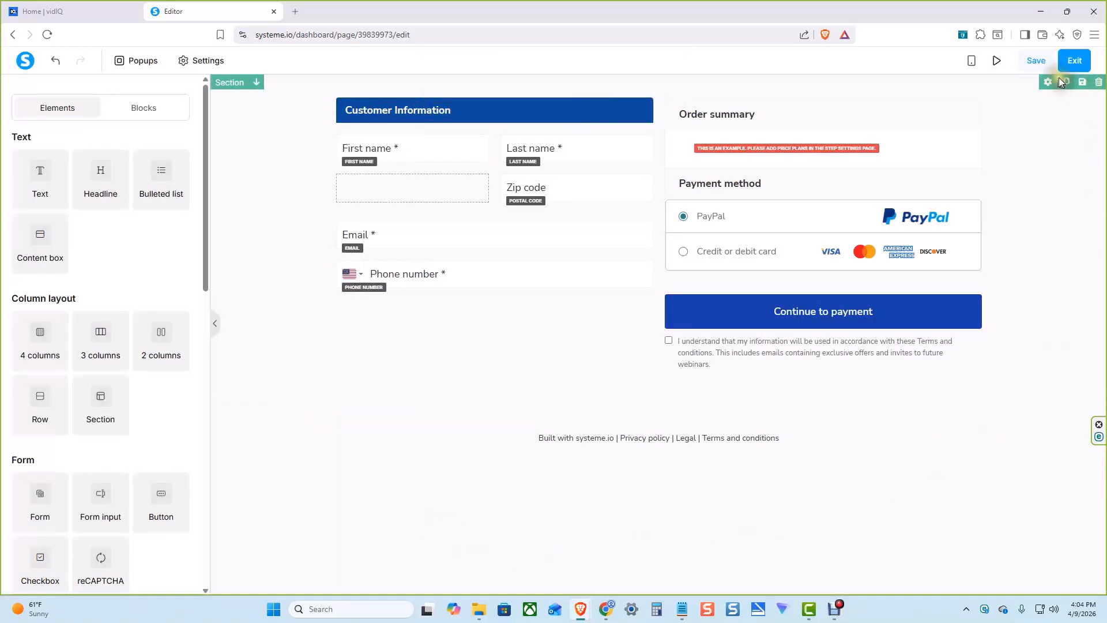
left_click(1034, 62)
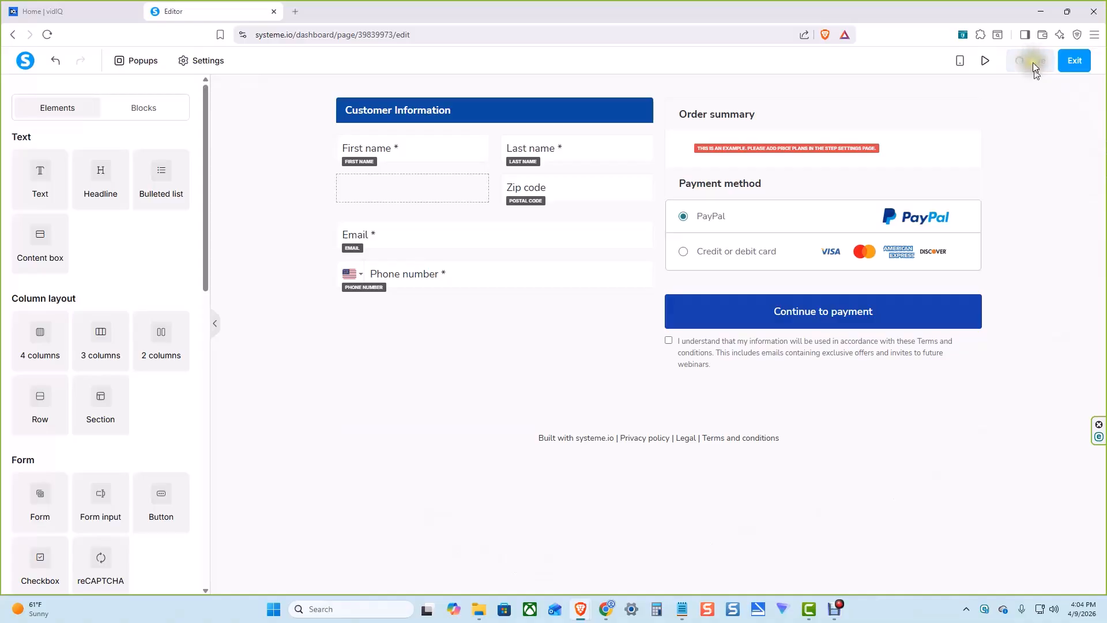
left_click(1074, 61)
left_click(1074, 62)
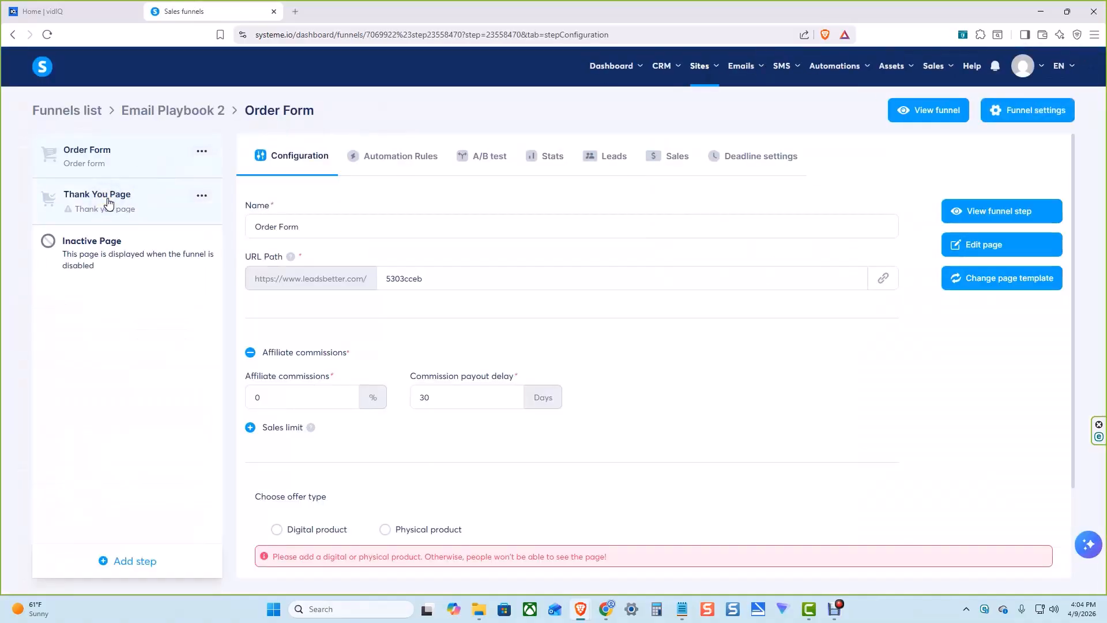
Apply the "Thanks! You're Awsome!" template to the Thank You Page step
left_click(108, 202)
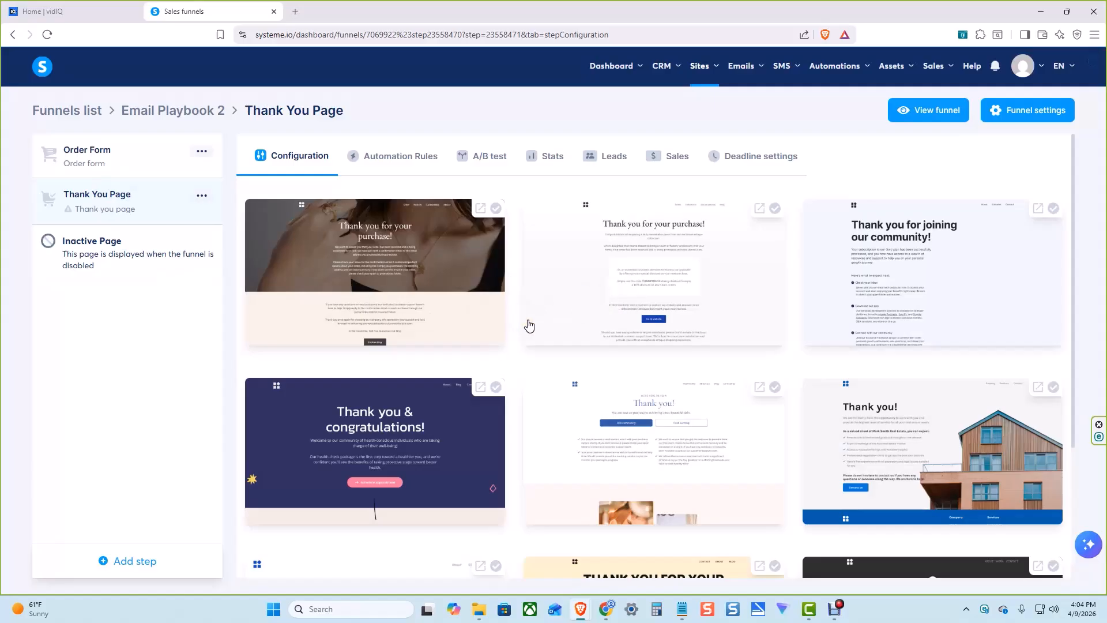
scroll(529, 326, "down", 10)
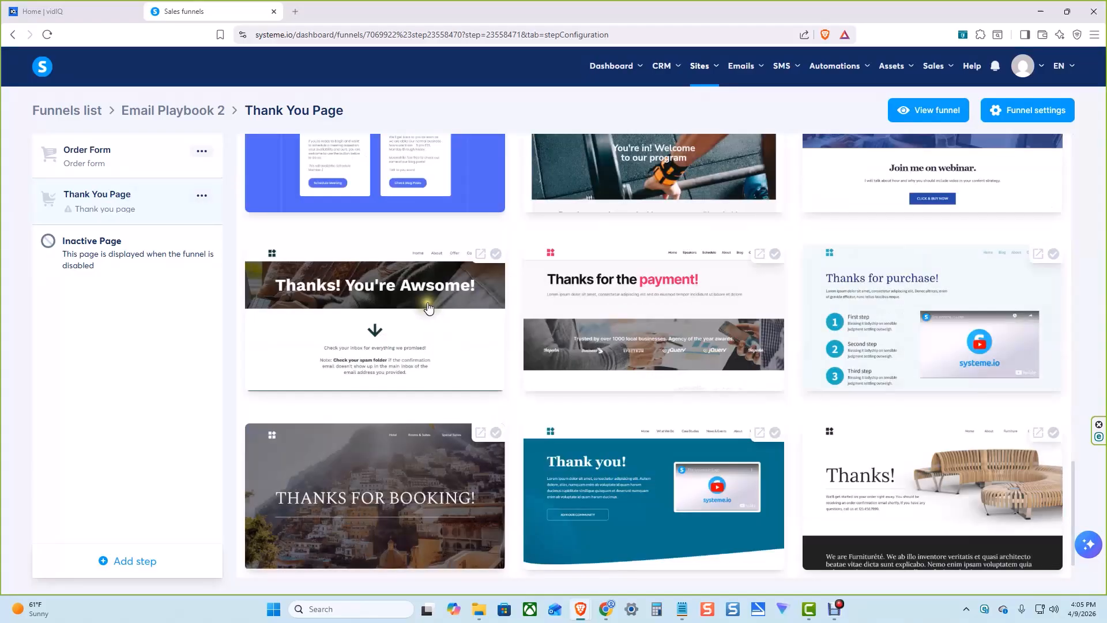
left_click(497, 255)
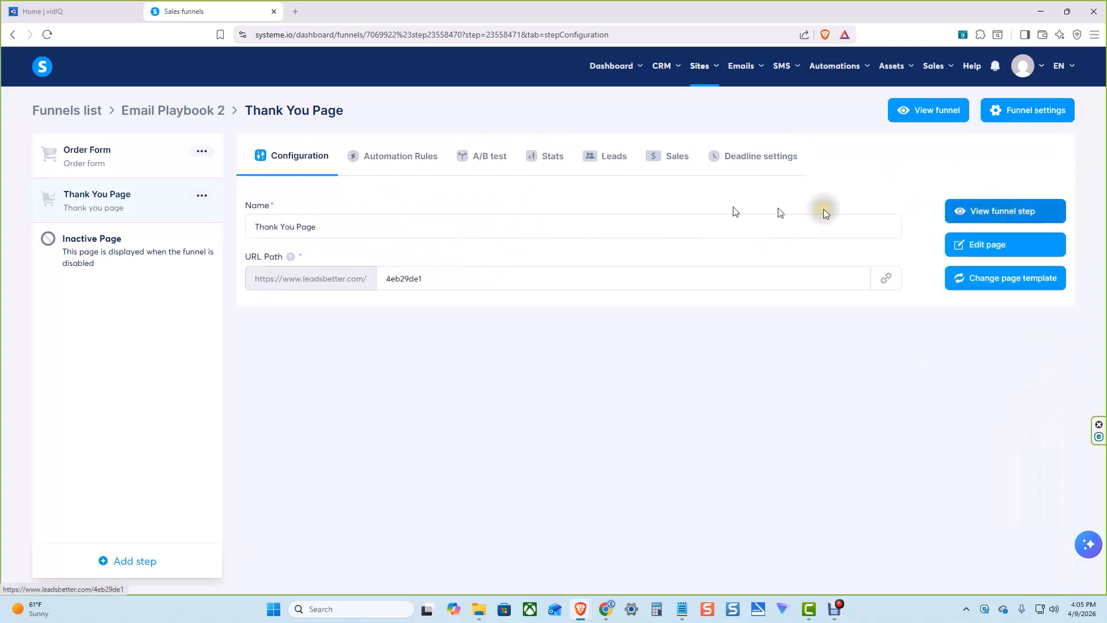
Edit the thank you page to delete the "Connect with us on social media" section and the header menu section, then save and exit
left_click(988, 248)
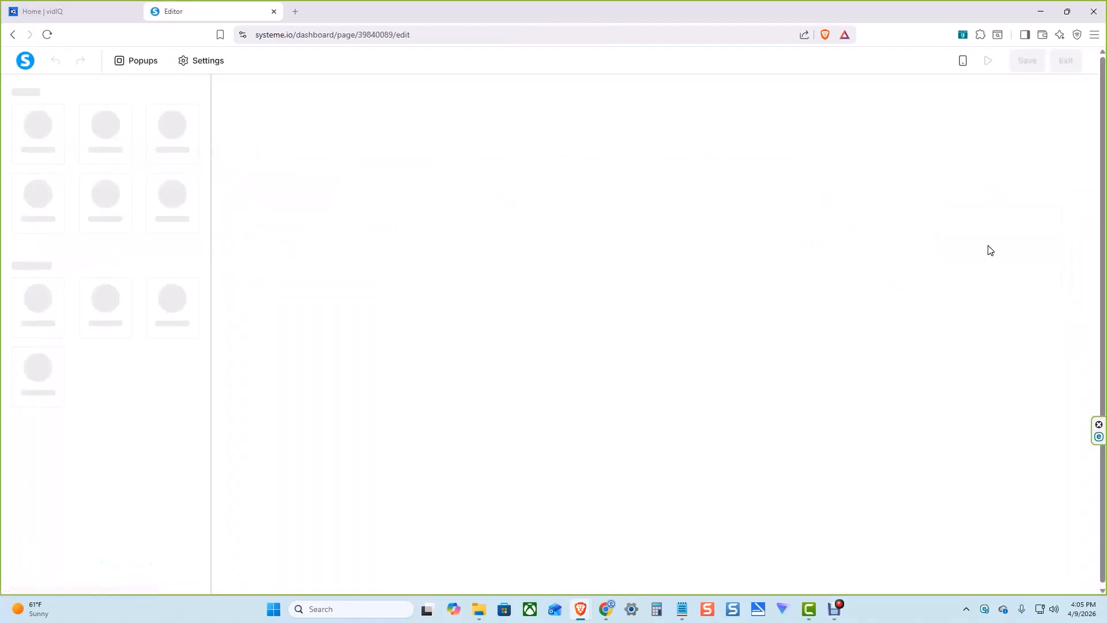
scroll(919, 317, "down", 2)
scroll(917, 319, "up", 2)
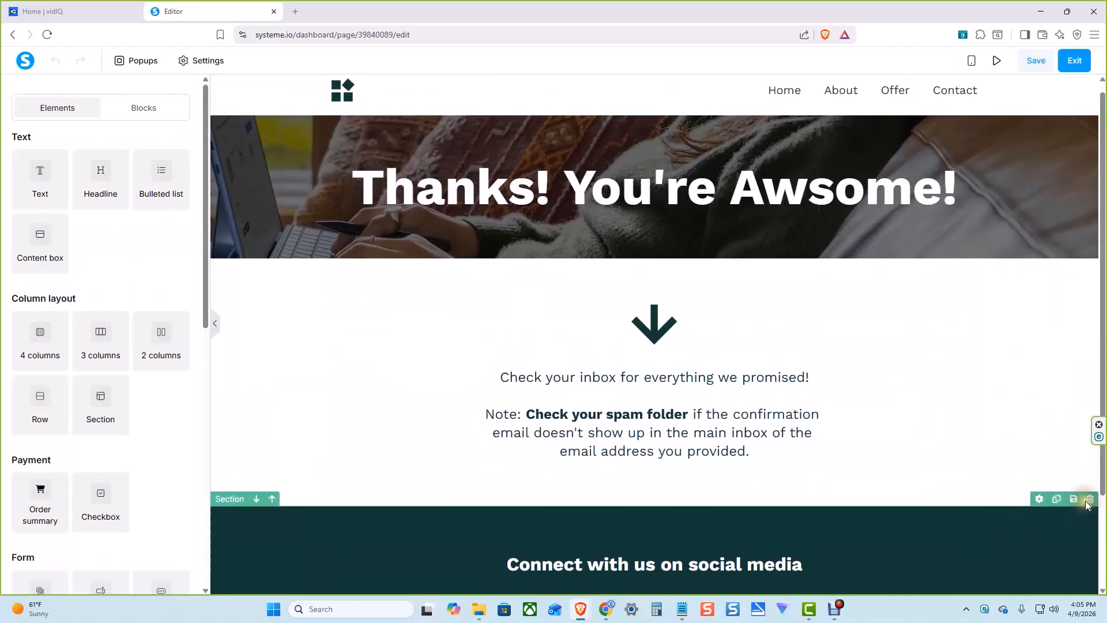
left_click(1090, 499)
left_click(621, 107)
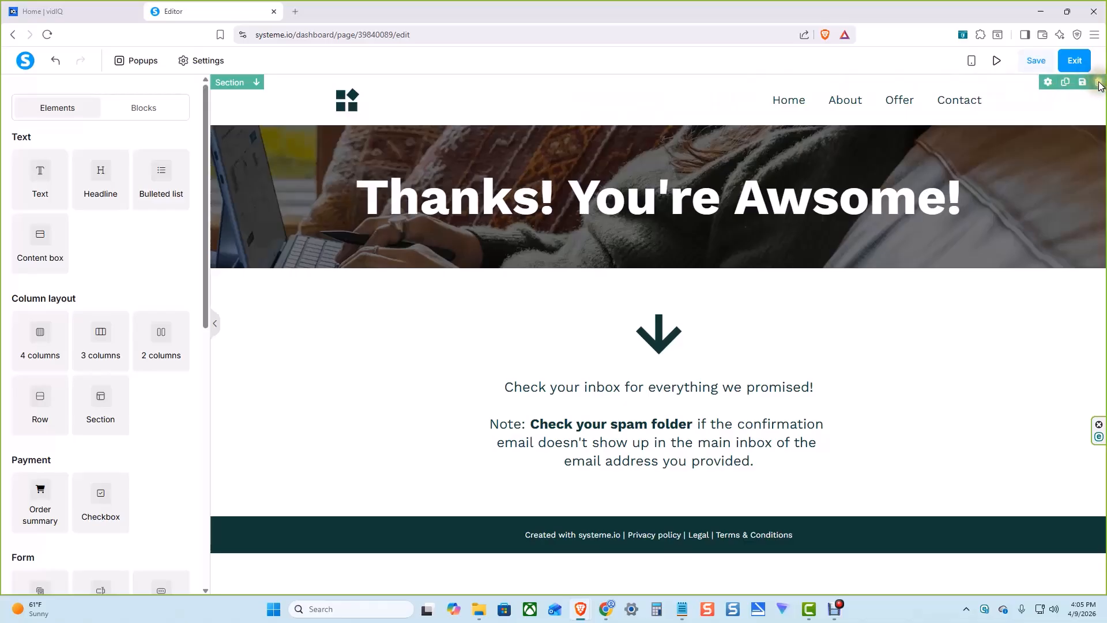
left_click(1100, 83)
left_click(603, 103)
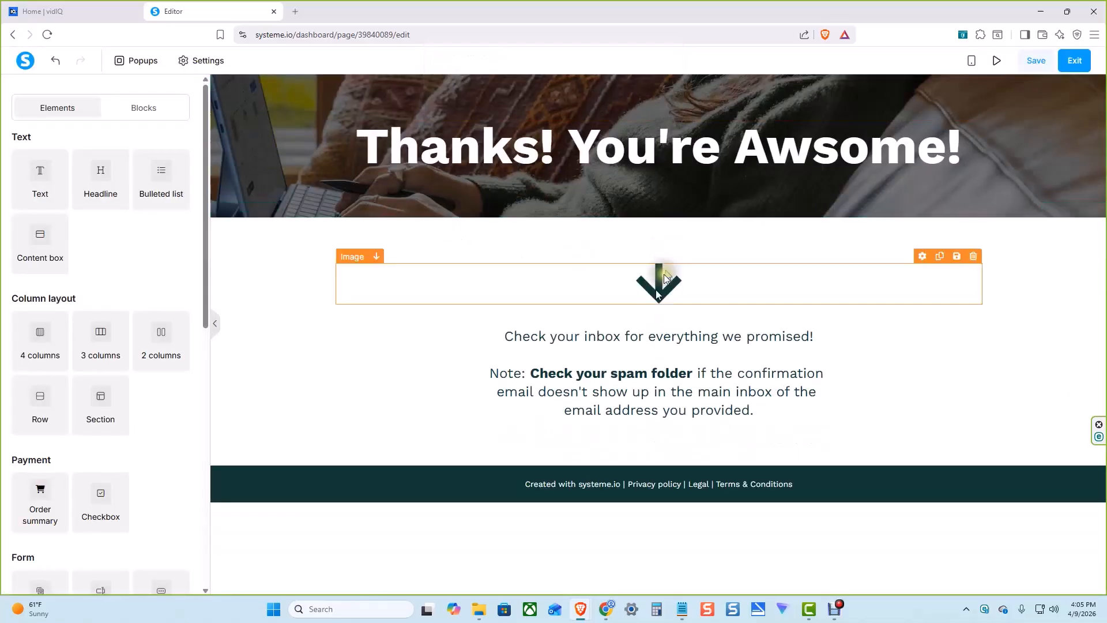
left_click(1038, 61)
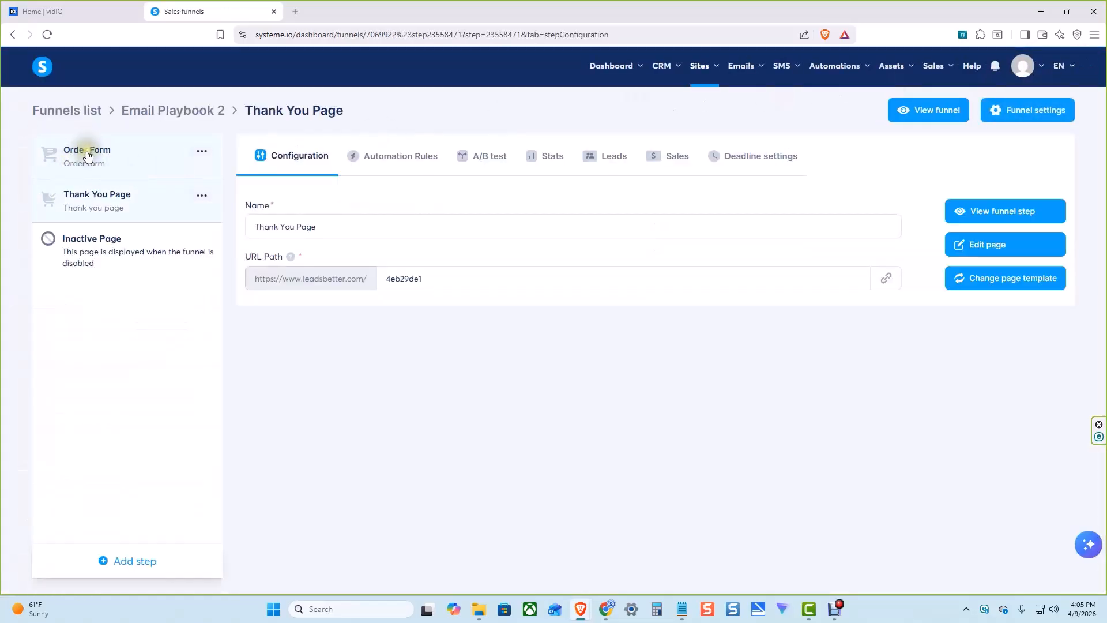
Return to the Order Form step and set its offer type to Digital product
left_click(116, 157)
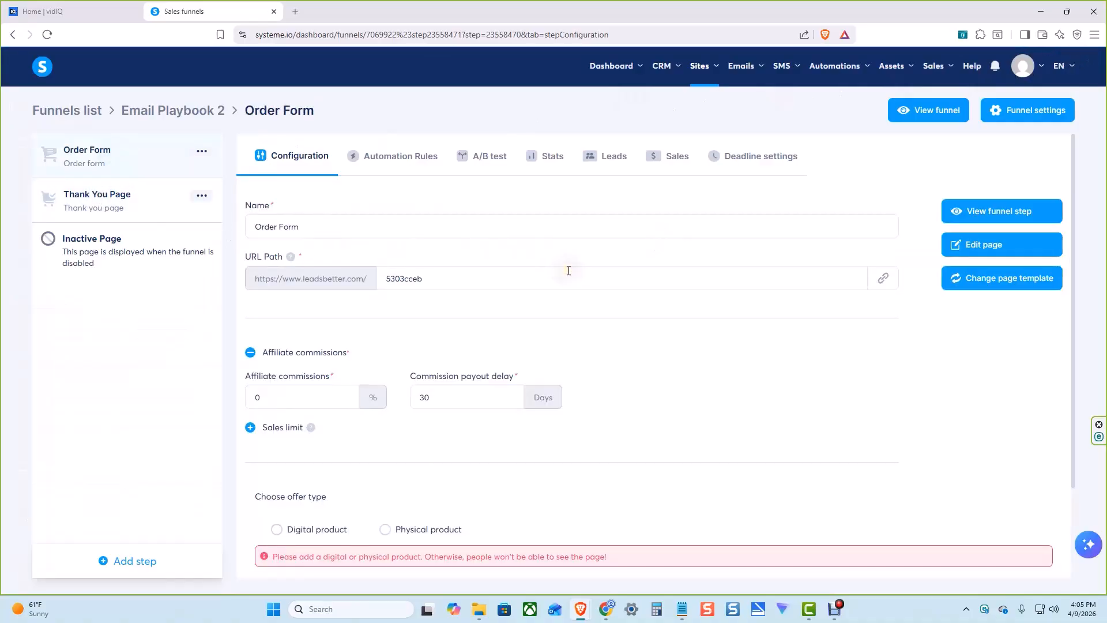
scroll(571, 274, "down", 1)
scroll(570, 273, "down", 1)
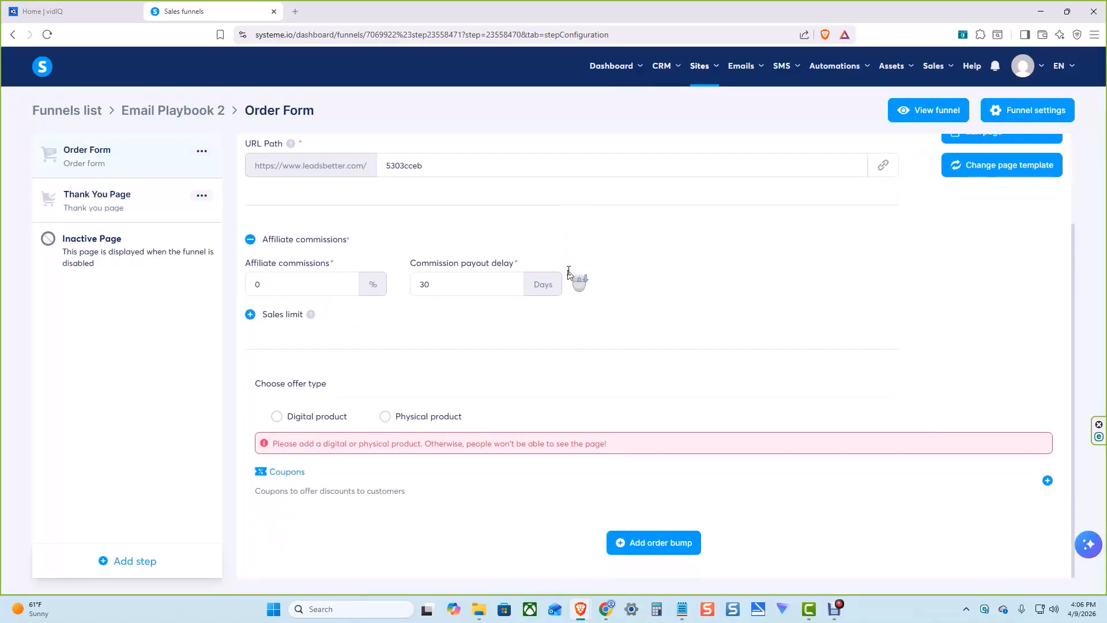
left_click_drag(254, 383, 305, 381)
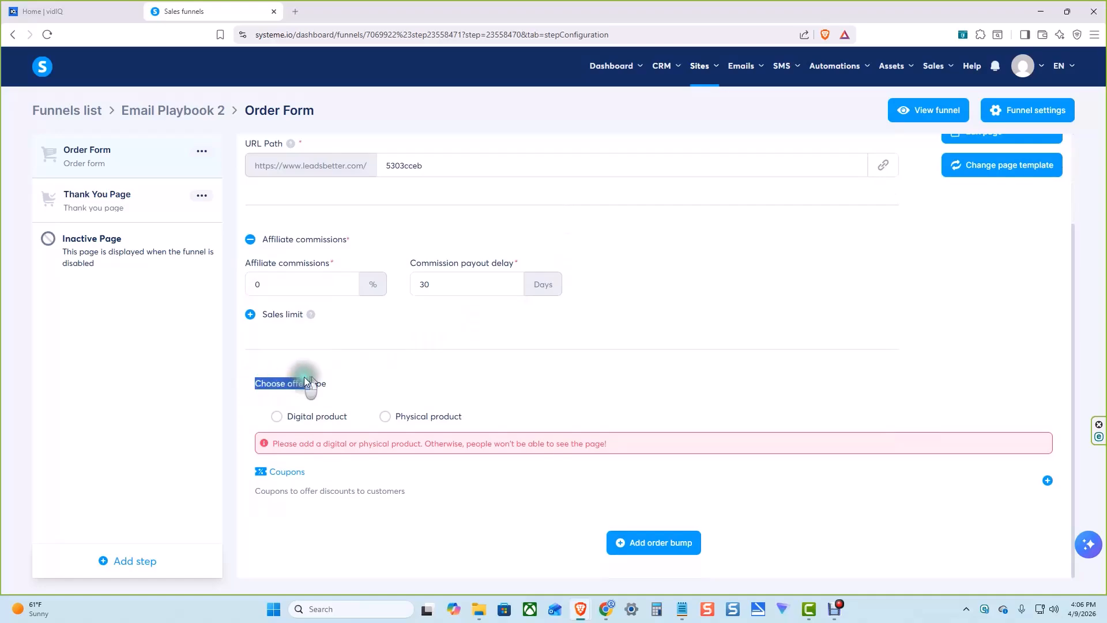
left_click(334, 380)
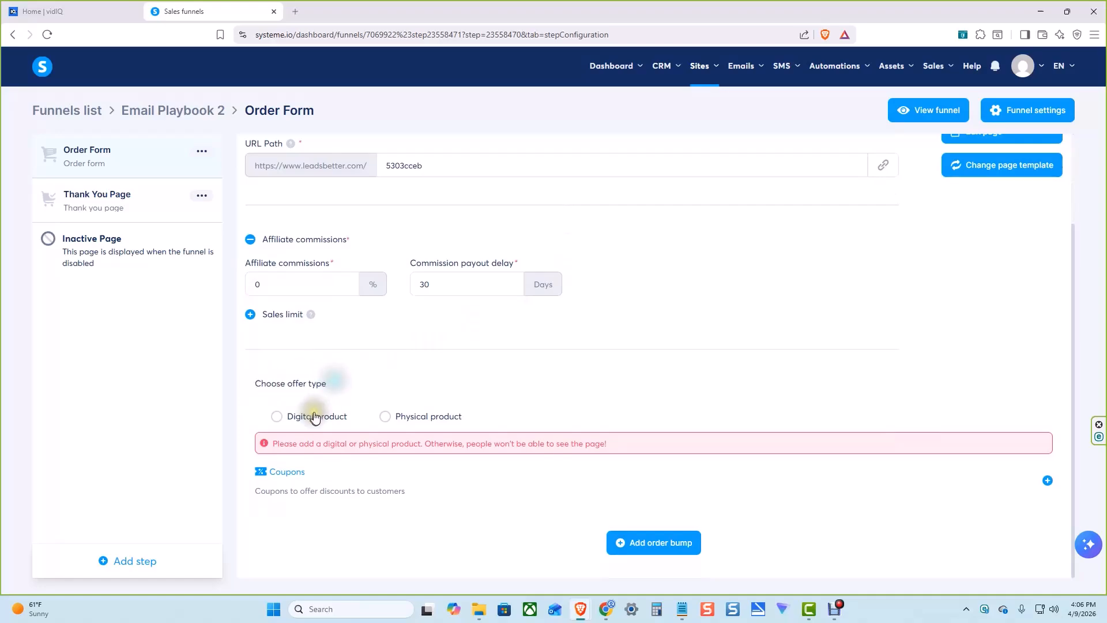
left_click(281, 417)
scroll(518, 320, "down", 2)
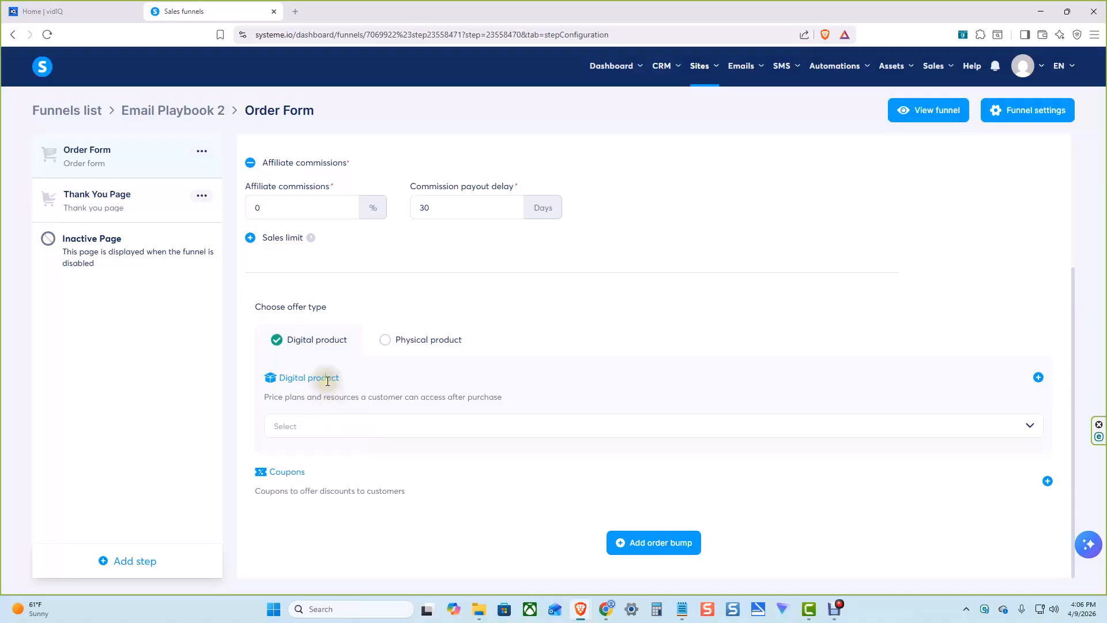
Start a new digital product for the order form and name it Playbook 2
left_click(1039, 379)
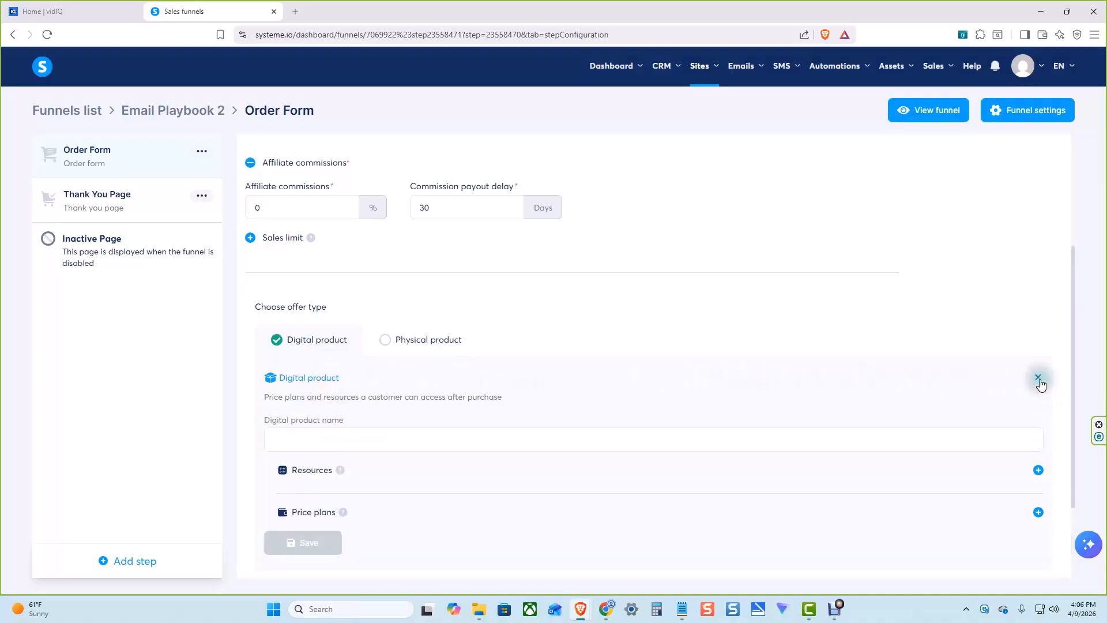
left_click(433, 441)
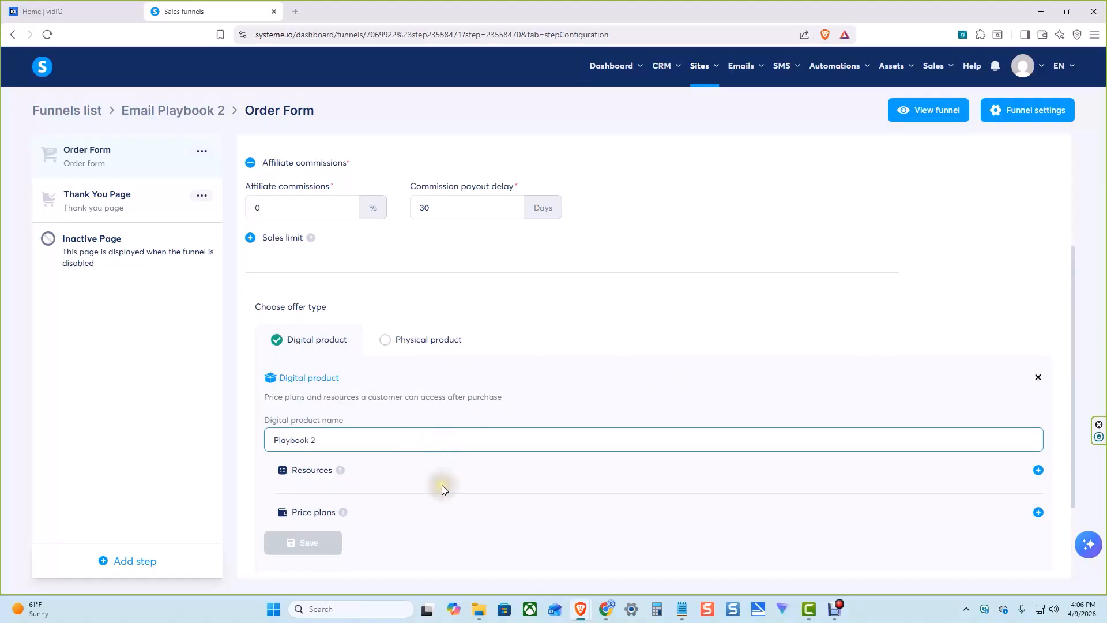
left_click(445, 467)
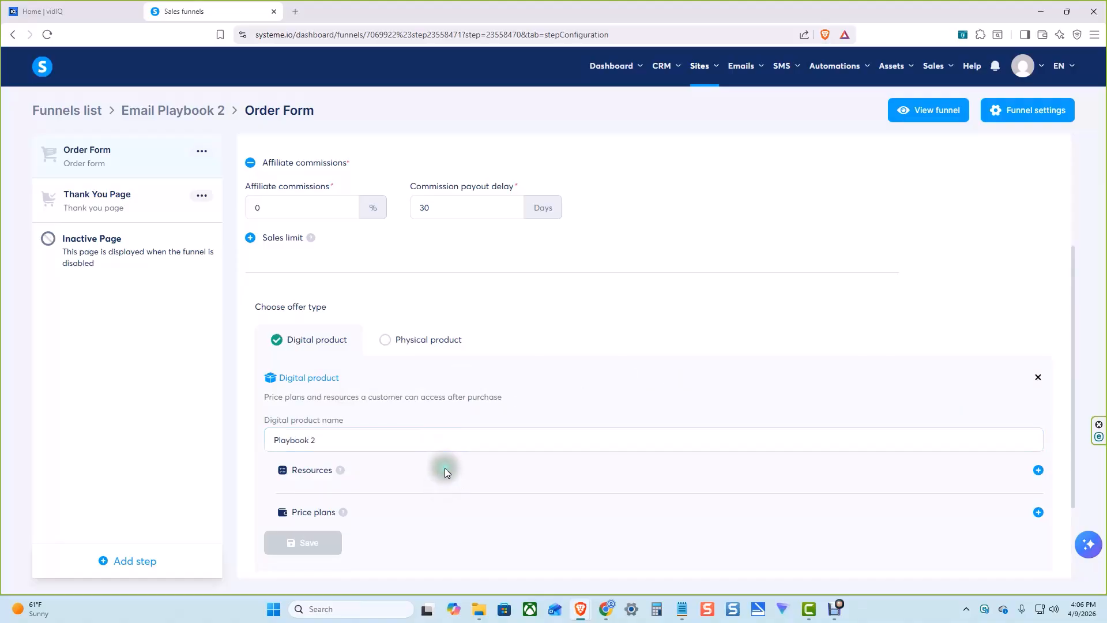
Add a Tags resource to the digital product and choose the Buyers tag
left_click(1038, 470)
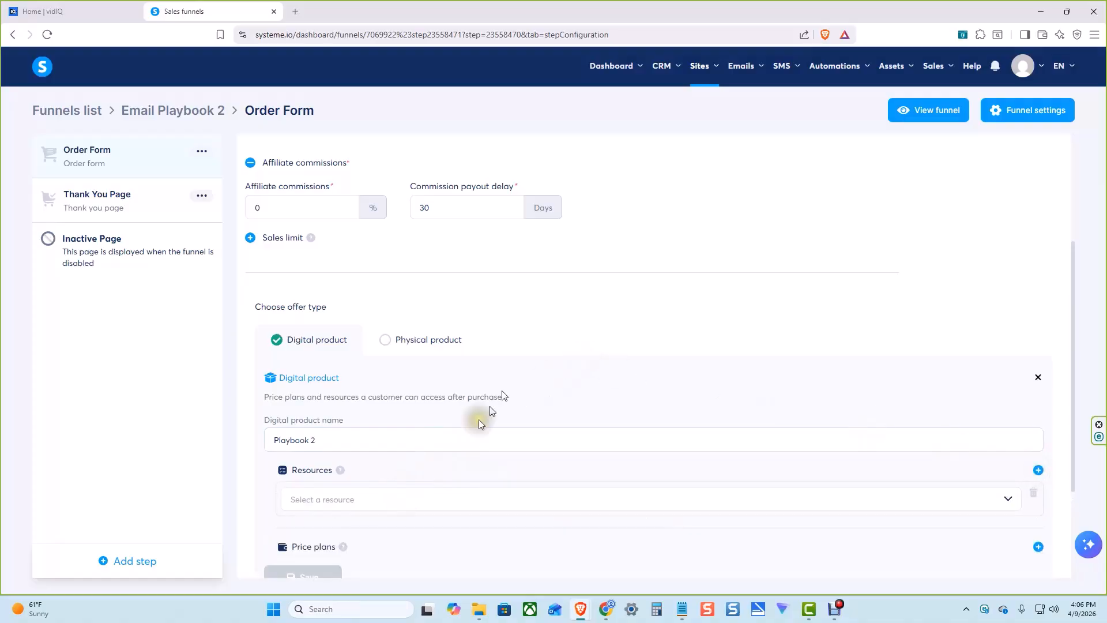
scroll(521, 361, "down", 3)
left_click(553, 350)
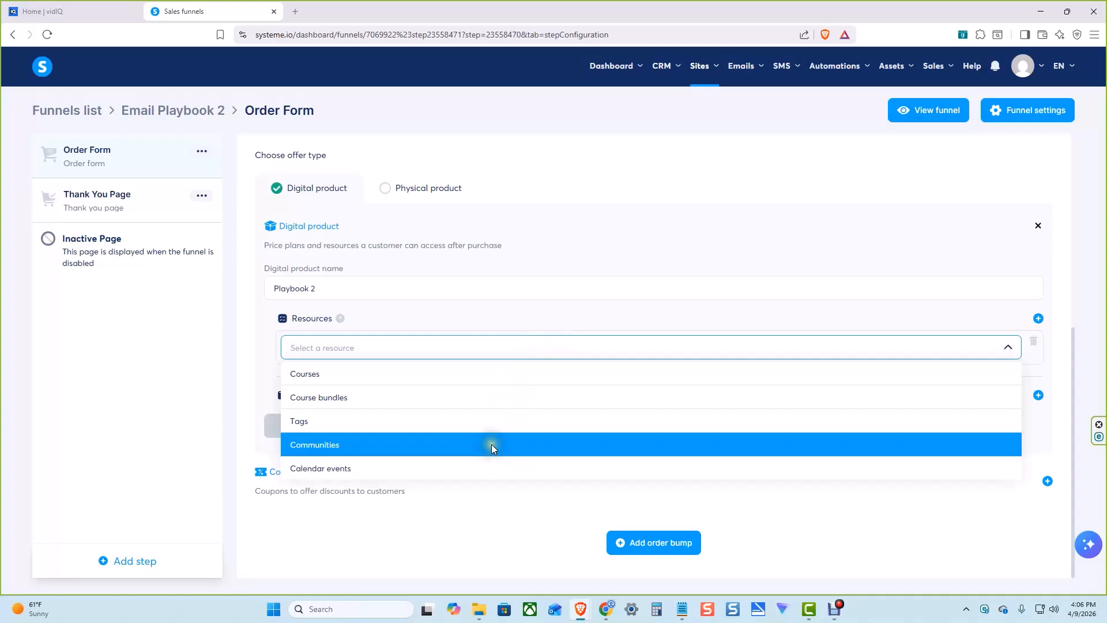
left_click(493, 422)
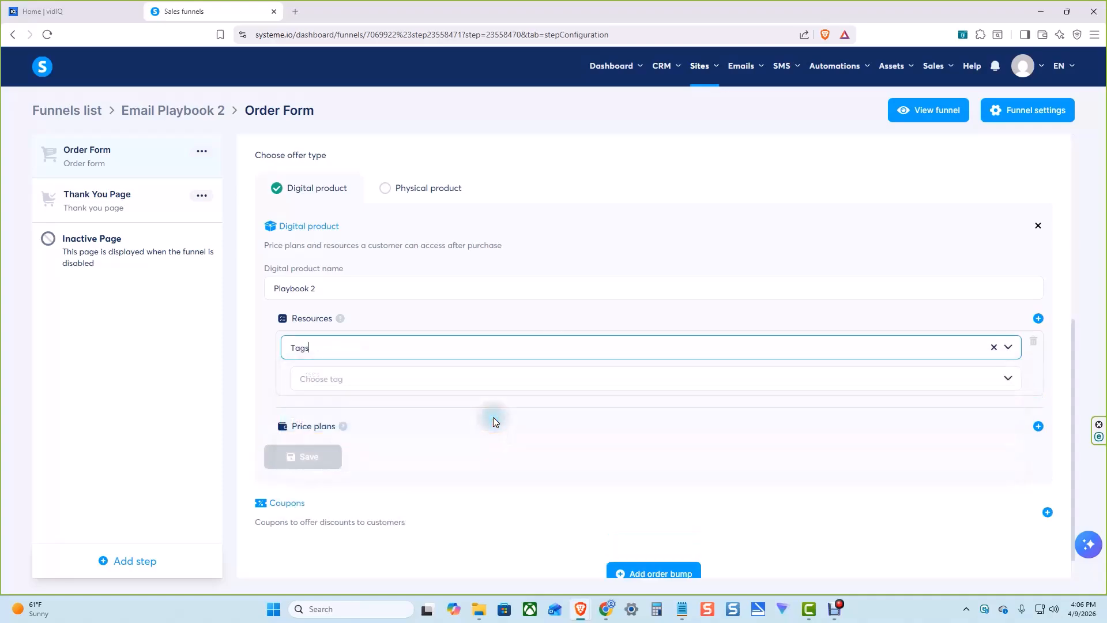
left_click(491, 382)
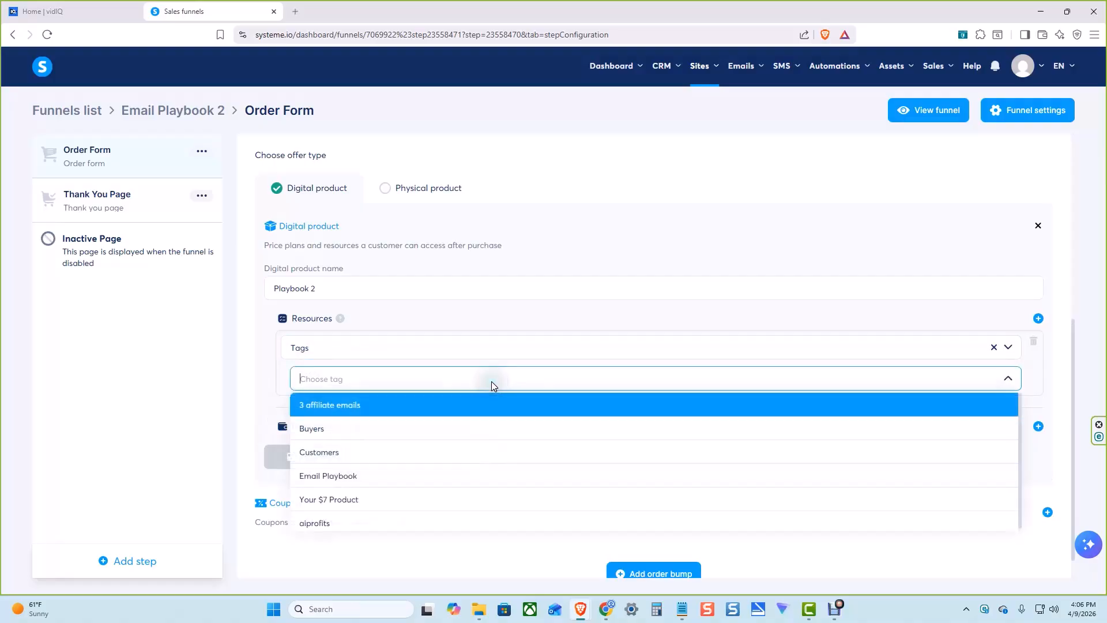
left_click(416, 430)
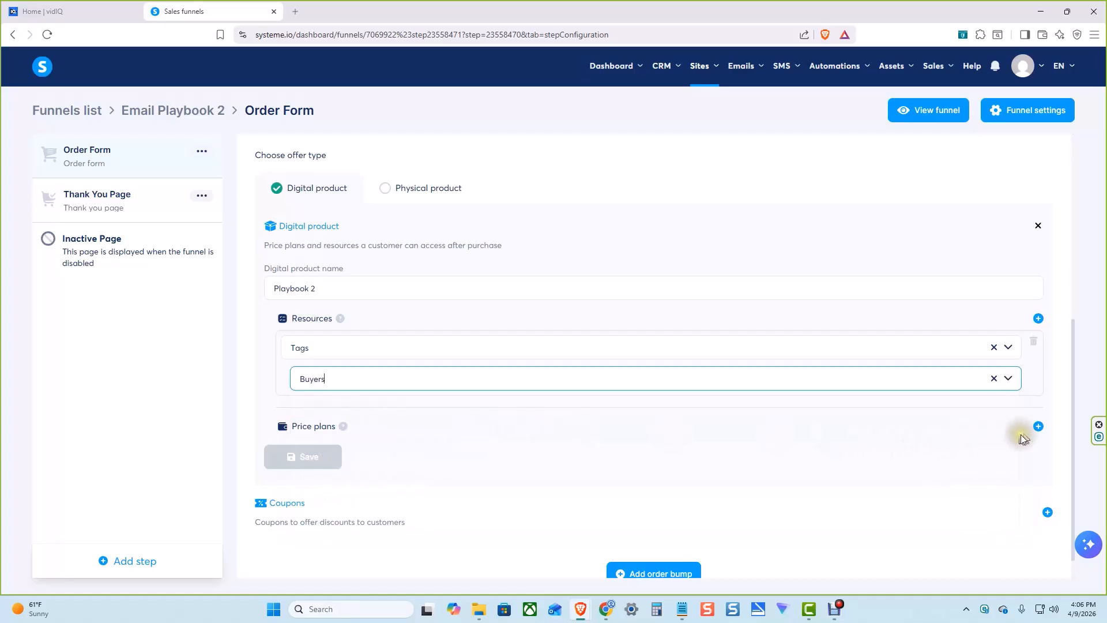
Add a price plan of type One-time payment to the product and open the form for creating a new plan
left_click(1039, 427)
scroll(644, 304, "down", 3)
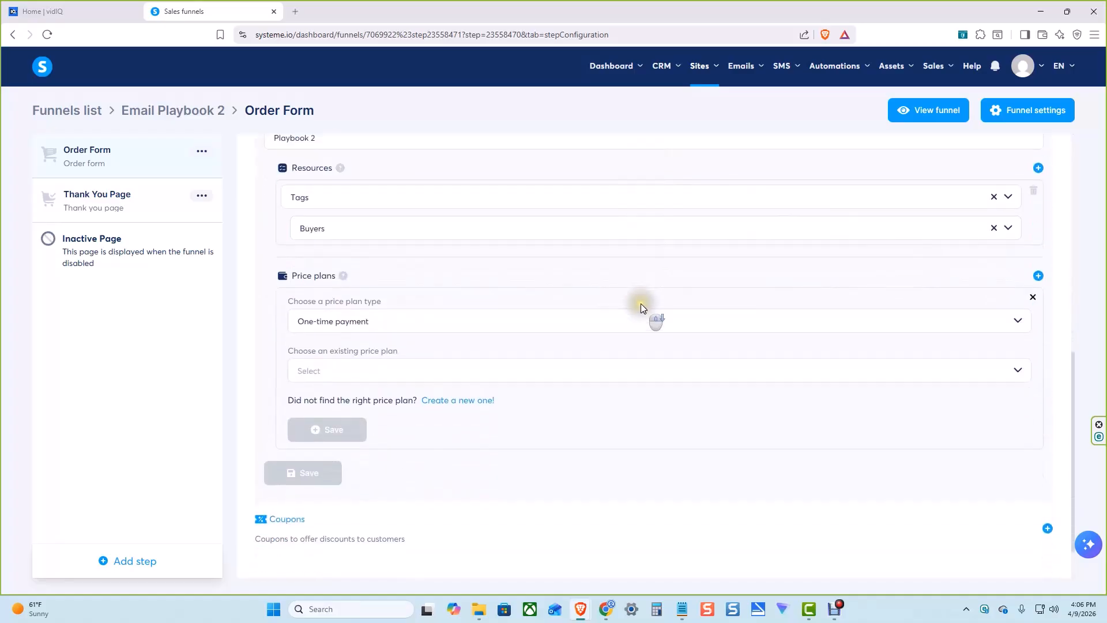
left_click(695, 300)
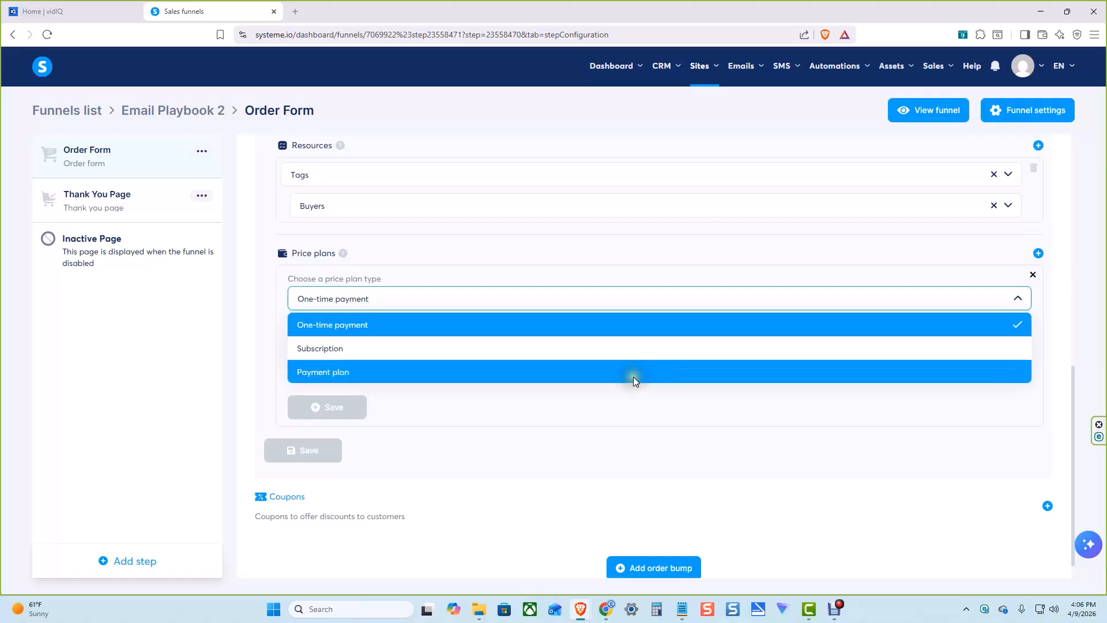
left_click(627, 323)
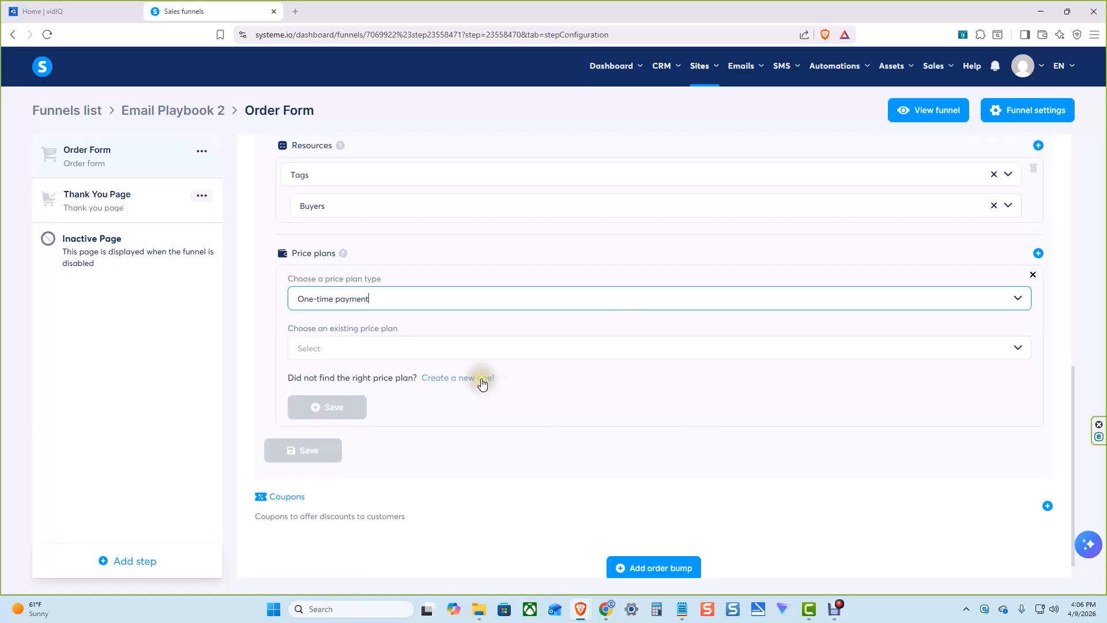
left_click(483, 381)
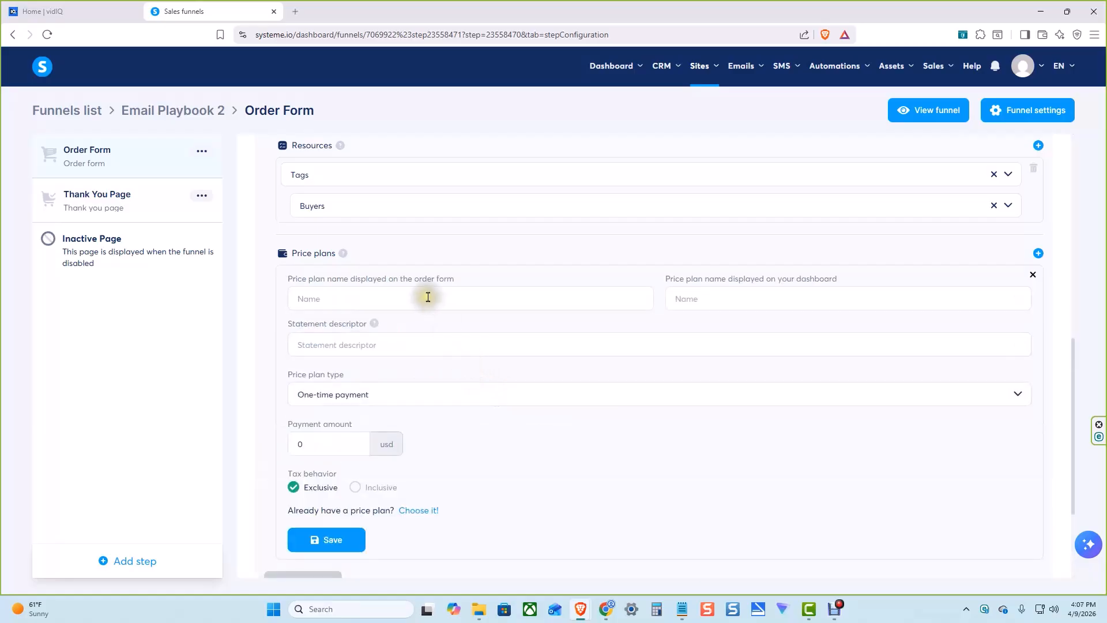
Enter Playbook 2 as the price plan's order form name, dashboard name and statement descriptor
left_click(428, 298)
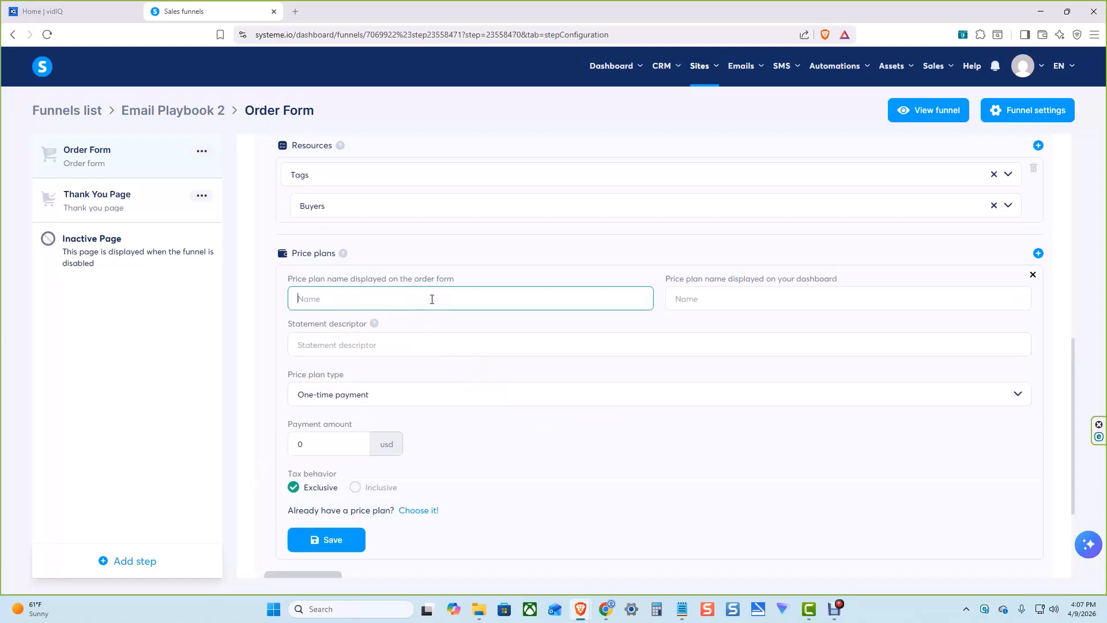
type("Playbook 2")
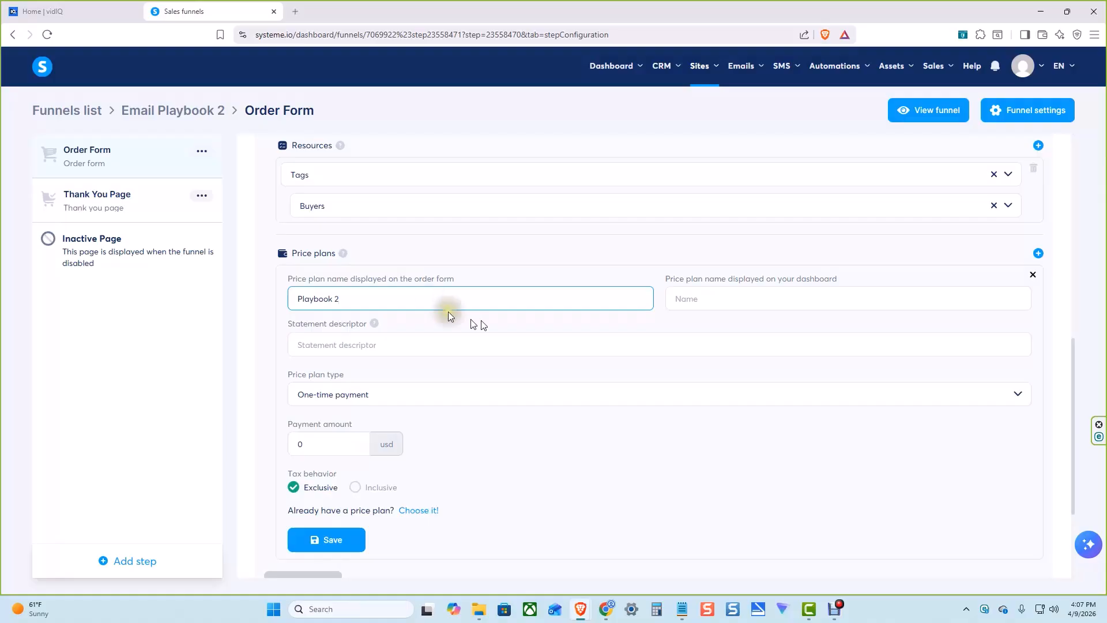
left_click(709, 298)
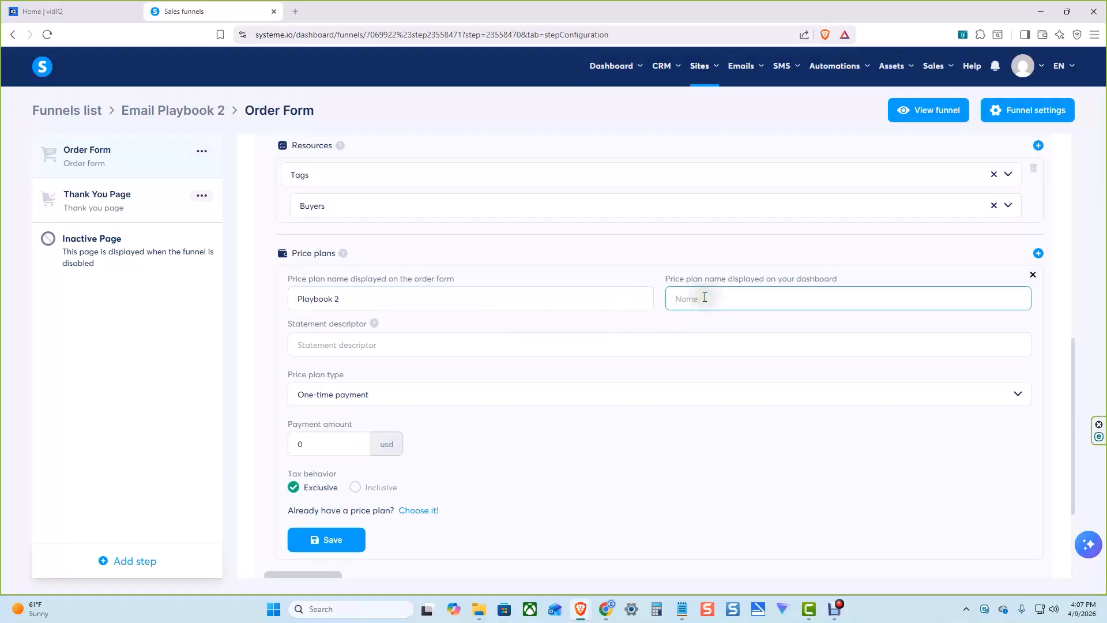
type("Playbook 2")
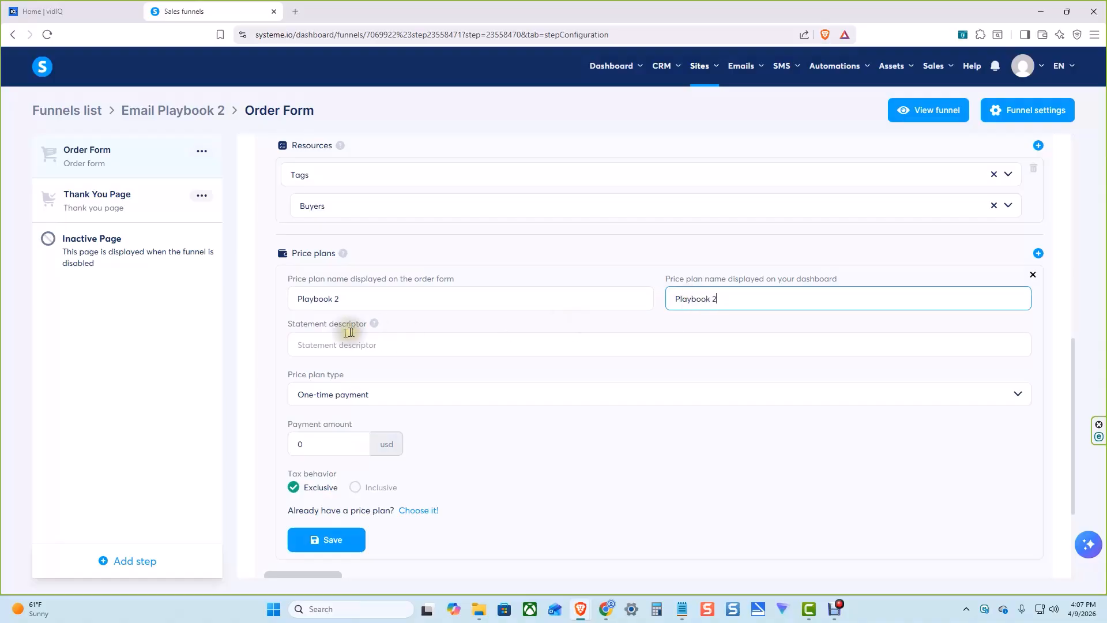
left_click(342, 344)
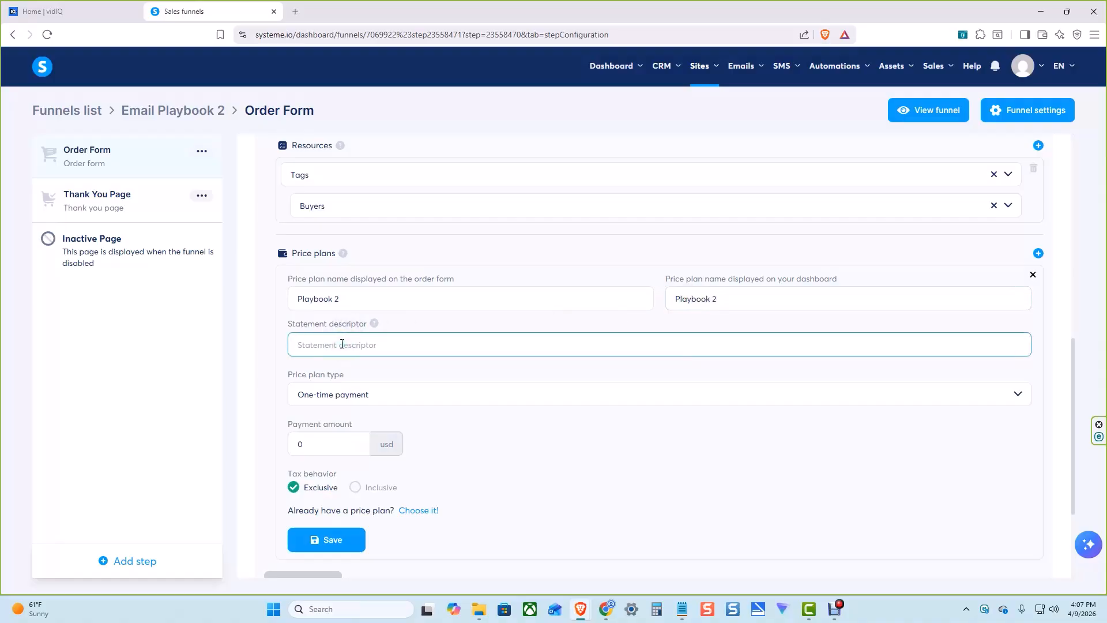
type("Playbook 2")
Keep the new price plan's type as One-time payment and set the payment amount to 27 USD
left_click(386, 397)
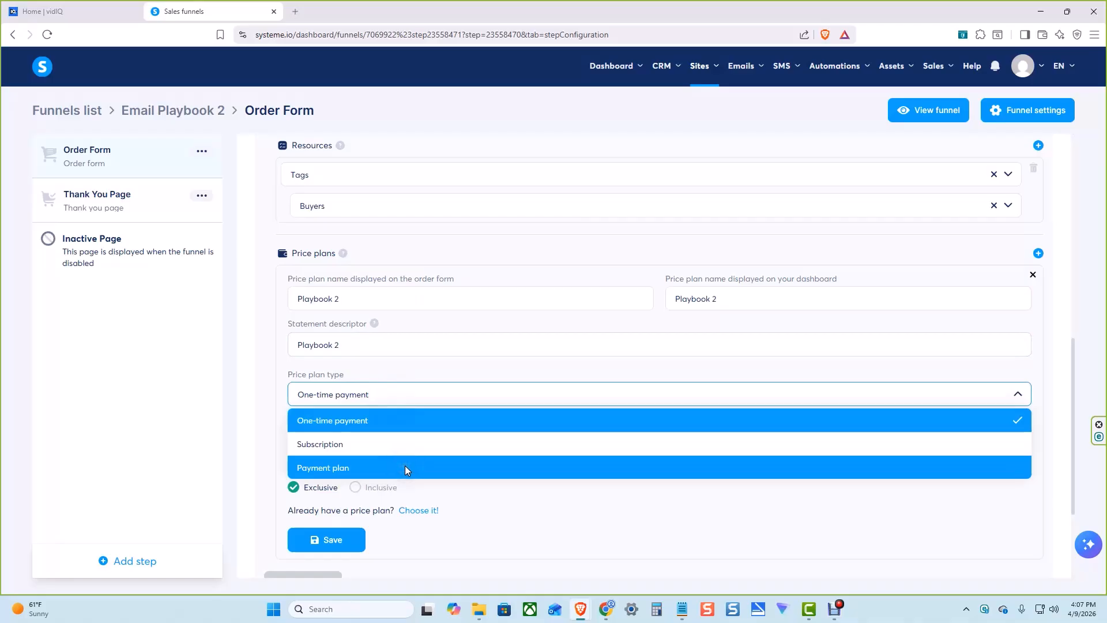
left_click(421, 419)
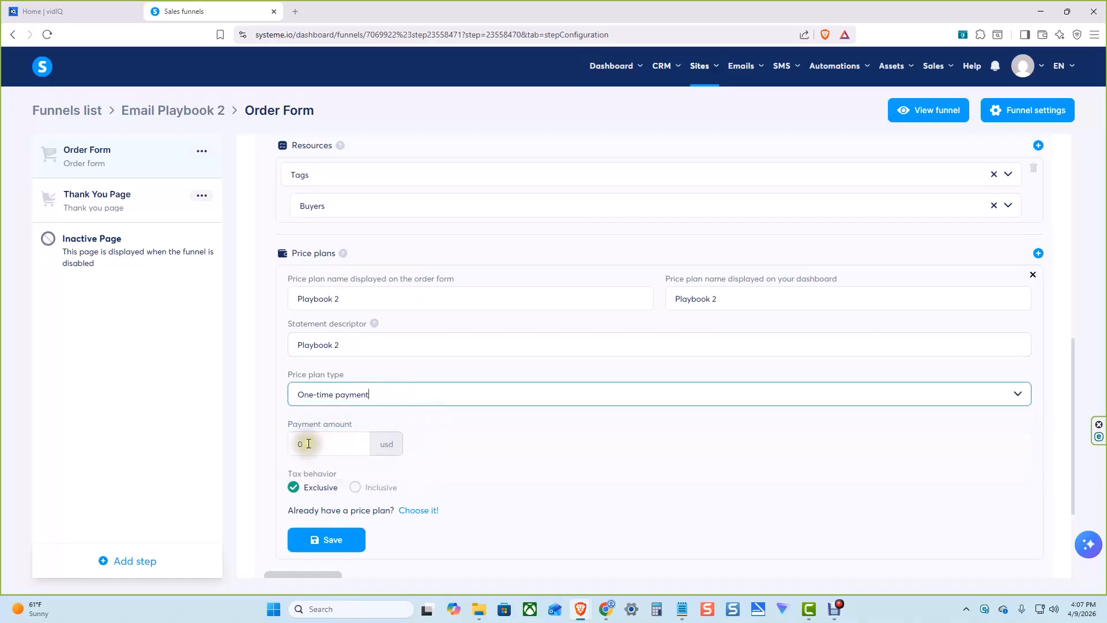
double_click(299, 444)
type("2")
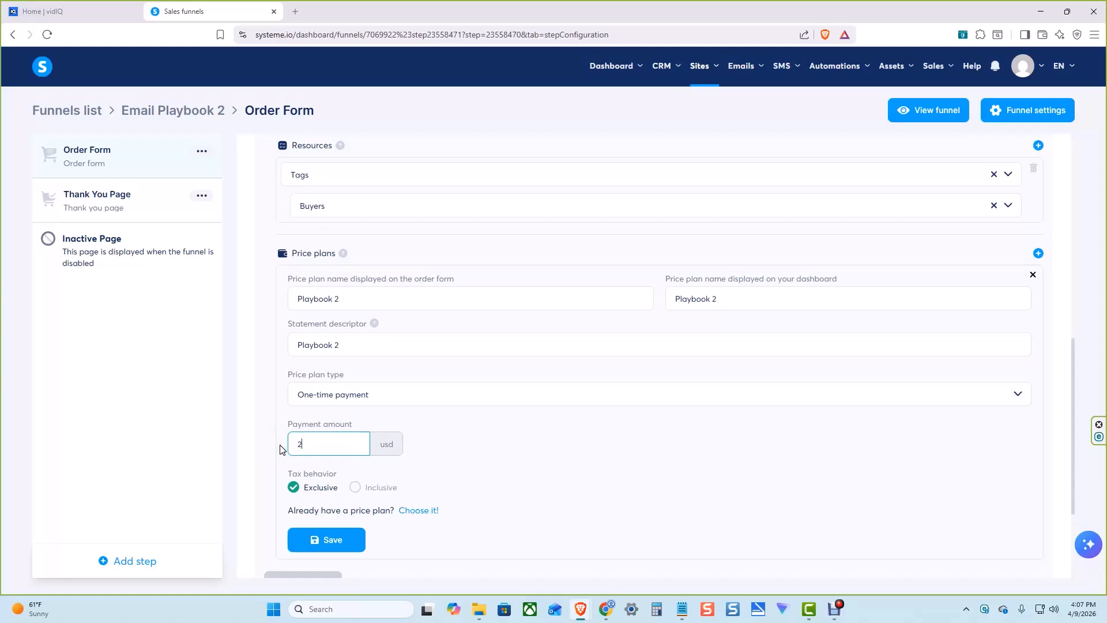
type("7")
left_click(488, 443)
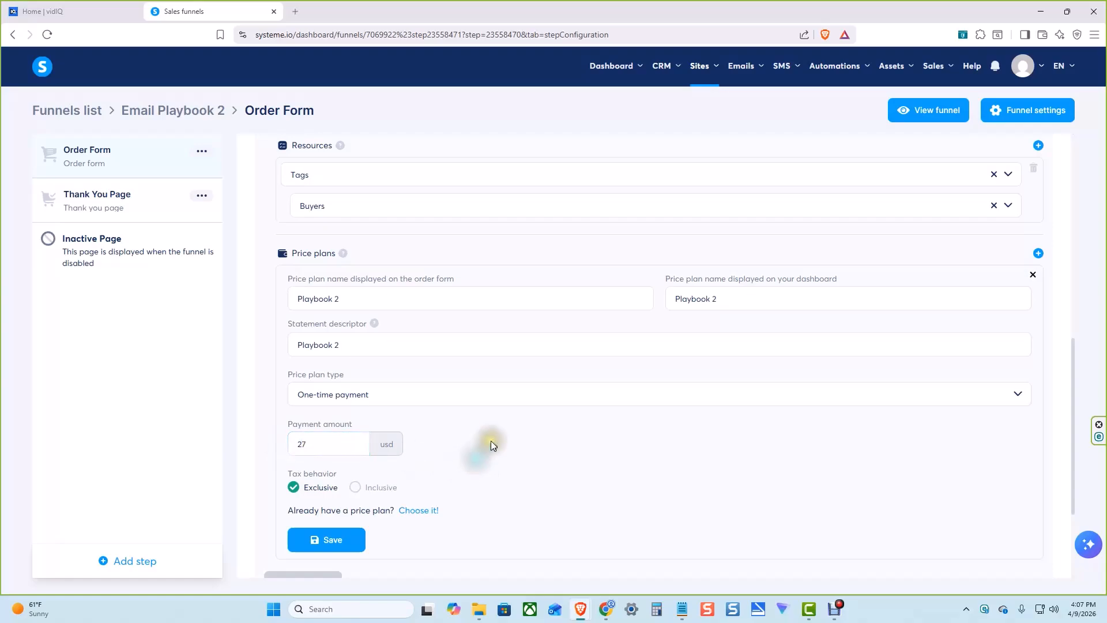
scroll(490, 437, "down", 2)
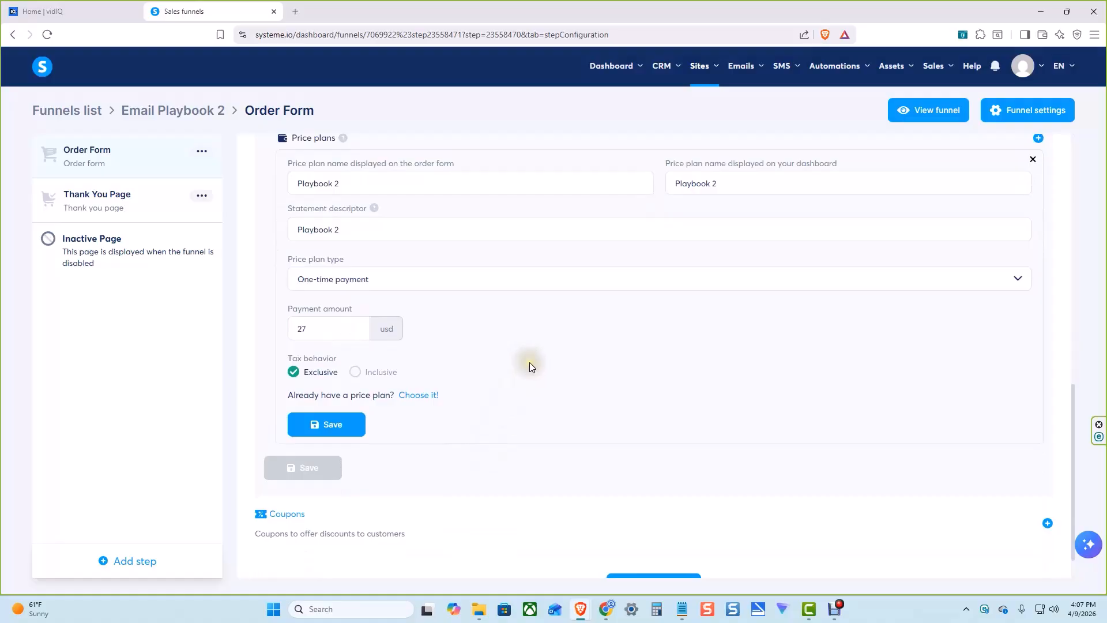
Save the Playbook 2 price plan and the digital product it belongs to
left_click(358, 427)
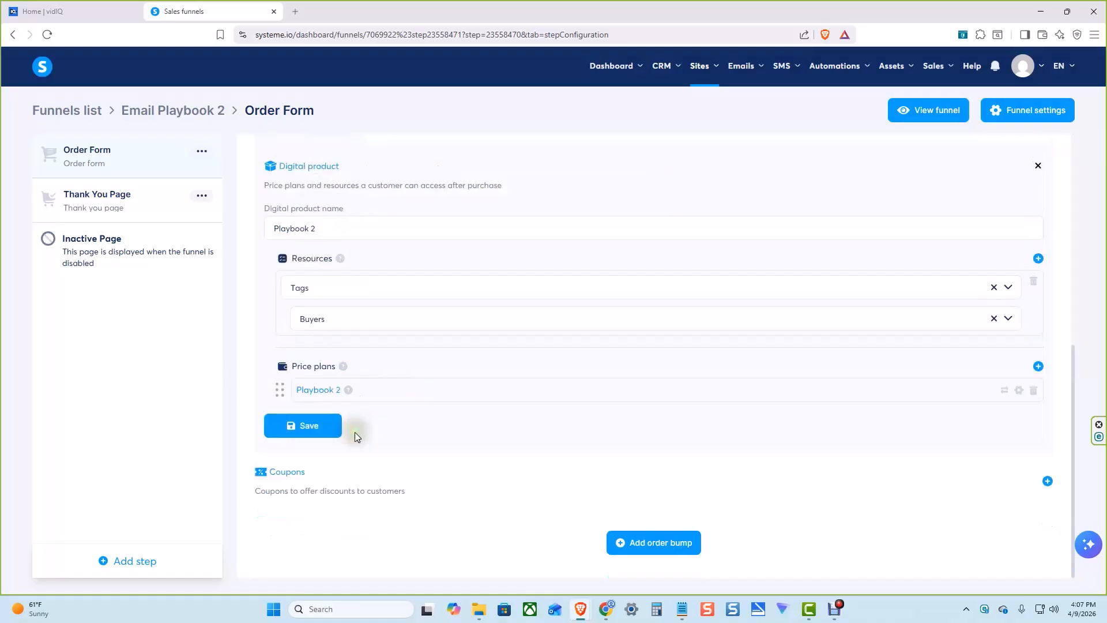
left_click(321, 437)
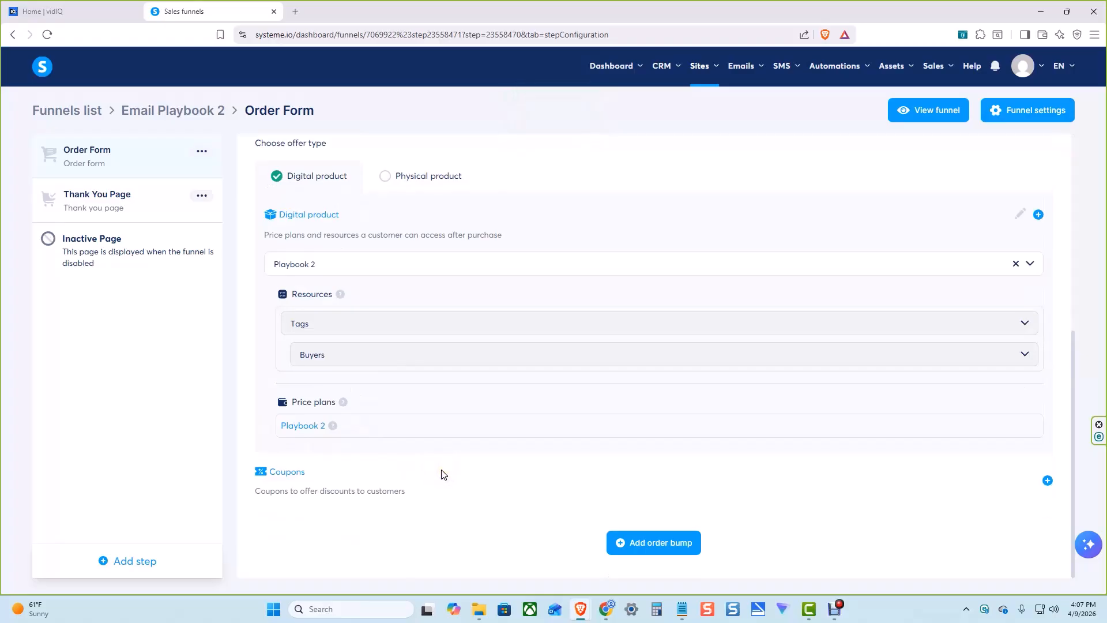
Start a new automation rule for the Order Form step with New sale as its trigger
scroll(443, 474, "up", 6)
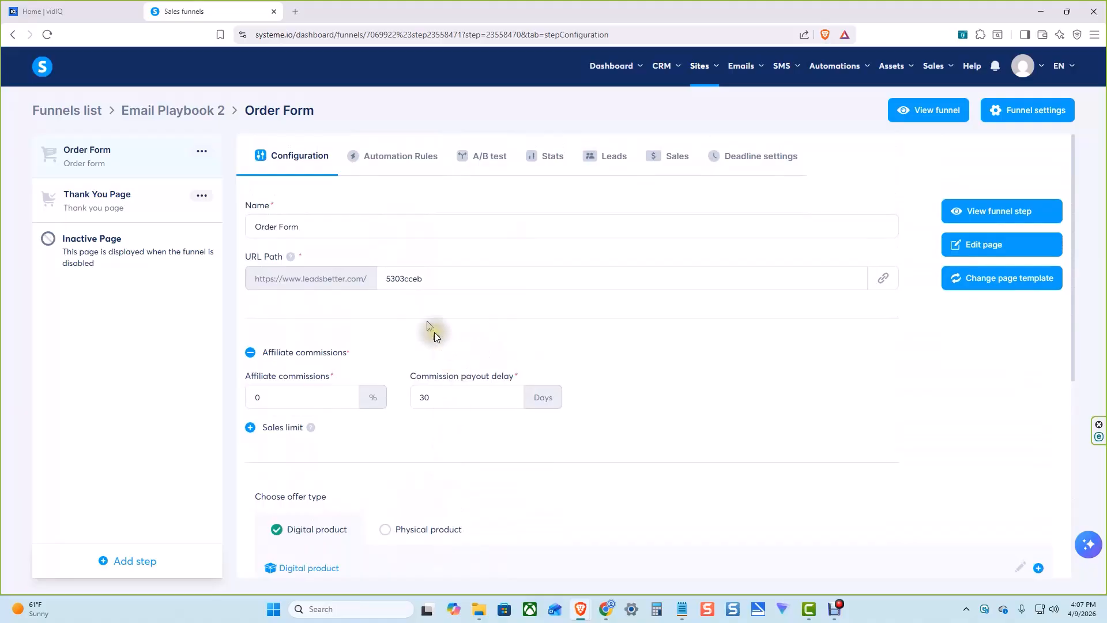
left_click(399, 163)
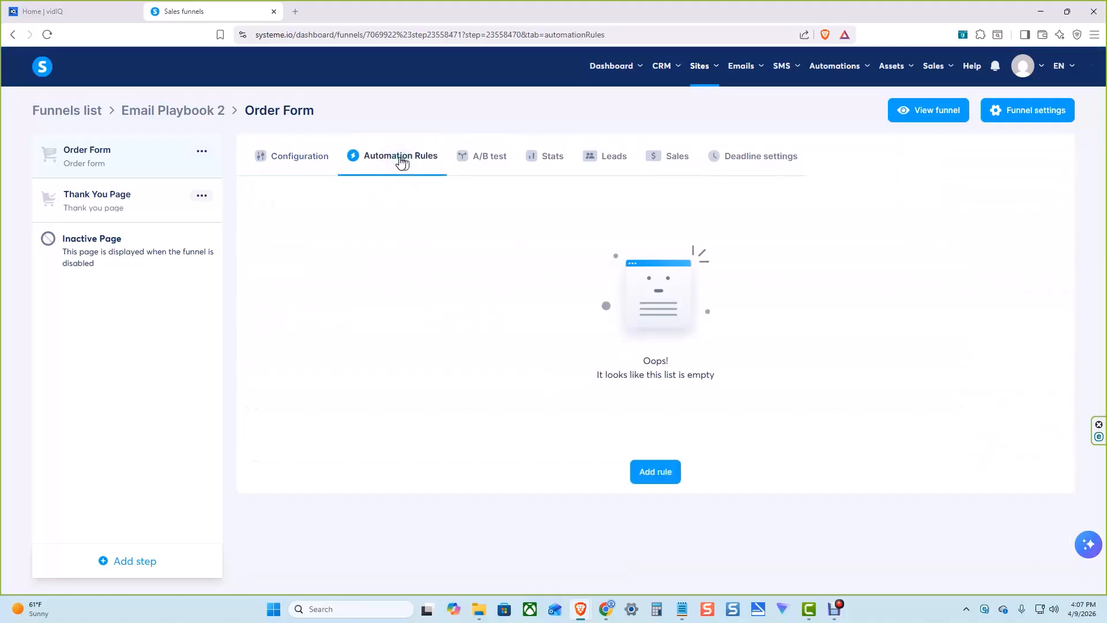
left_click(657, 471)
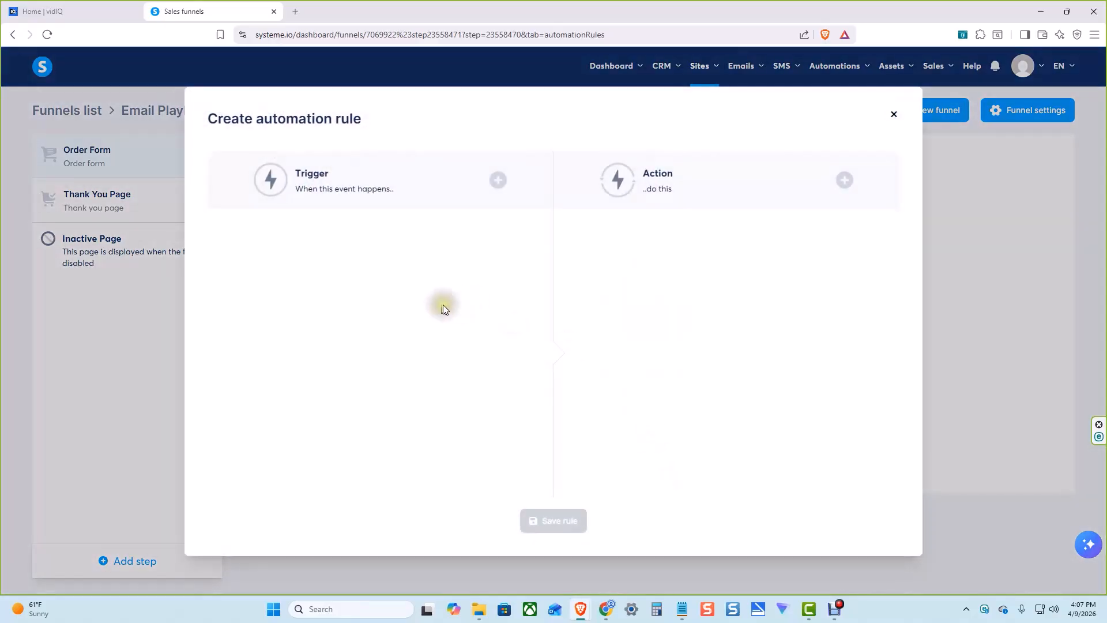
left_click(498, 182)
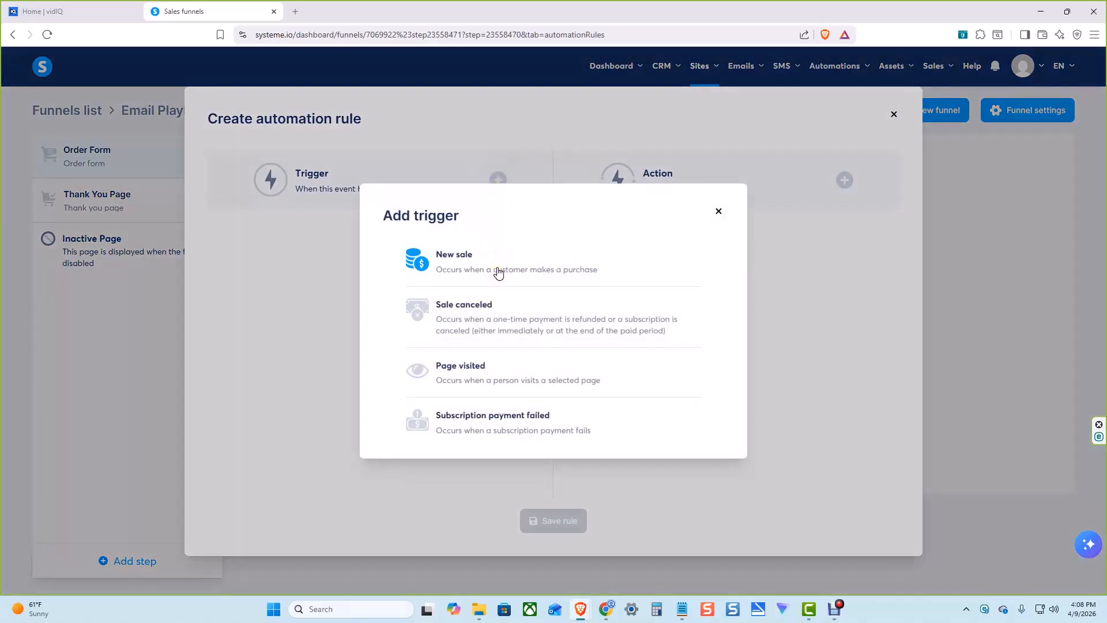
left_click(496, 268)
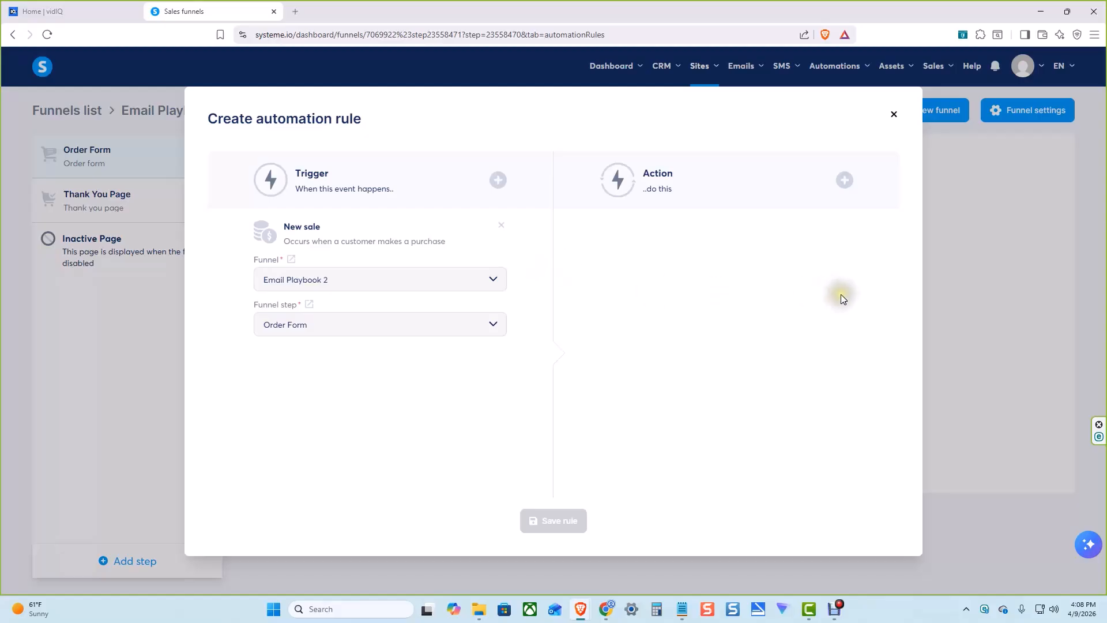
Add a Send email action to the automation rule and open the form for creating a new email message
left_click(846, 183)
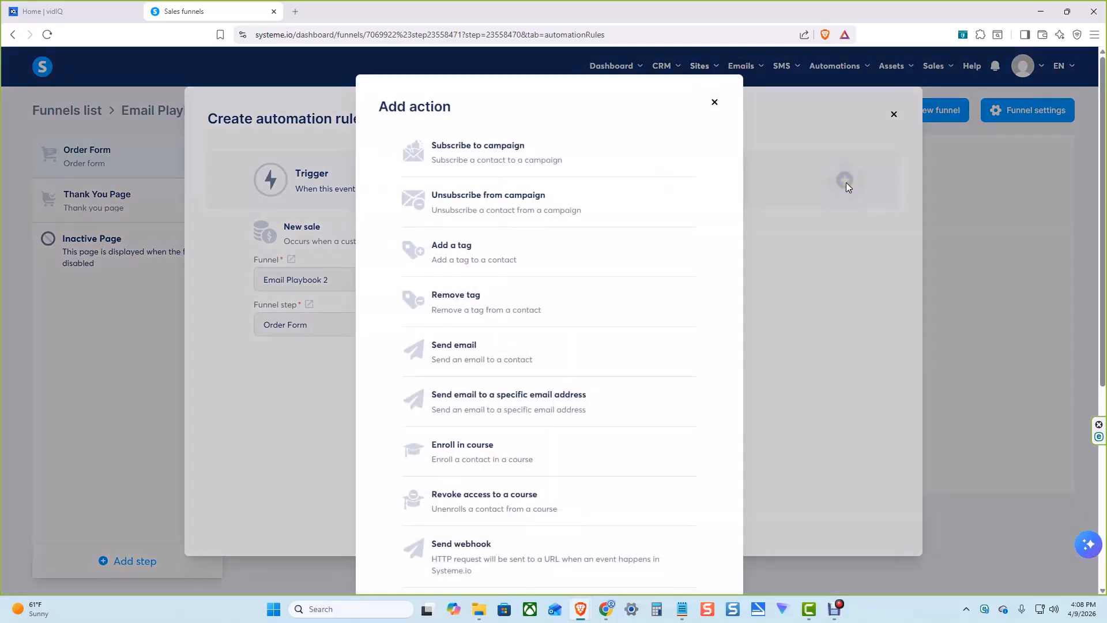
left_click(498, 350)
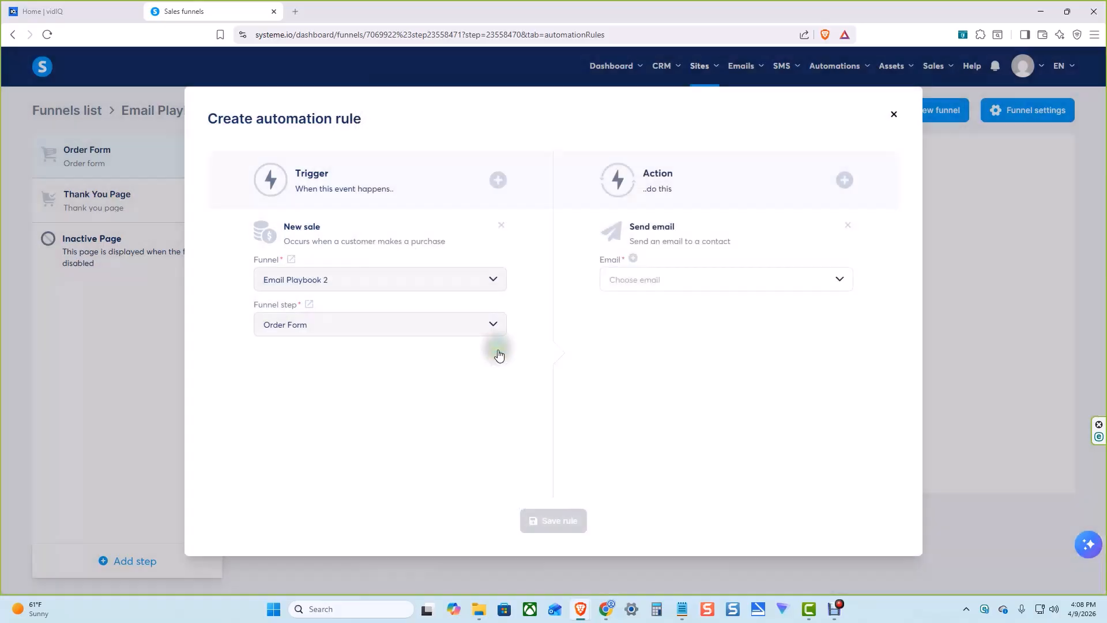
left_click(634, 260)
Enter Here is Your Order as the email's subject
left_click(496, 168)
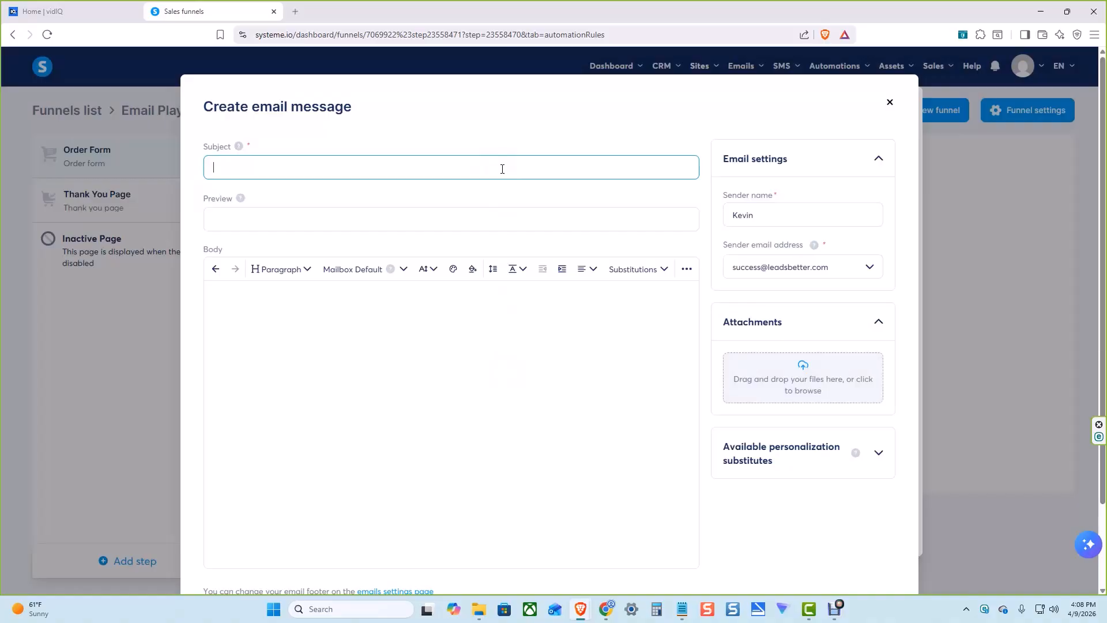
type("Here is Your Order")
Write the email body as "Here is Your Order, Click Below to Download", followed after a blank line by "Click Here to Download"
left_click(281, 296)
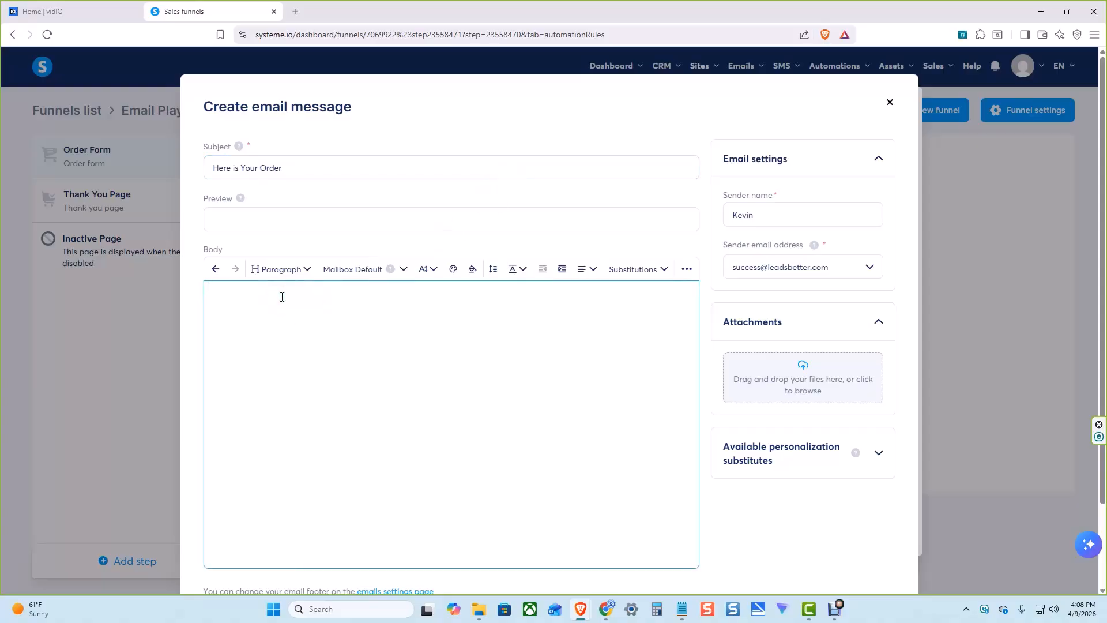
type("Here is")
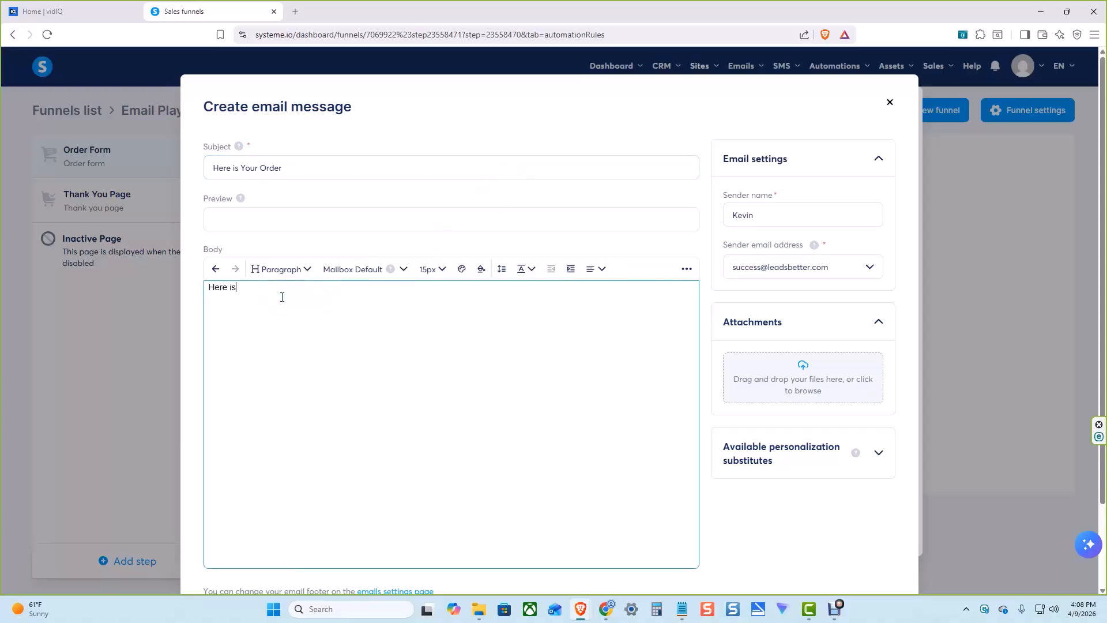
type(" Your Order, Click Below to Downloa")
key("Return")
key("Return")
type("Click Heree")
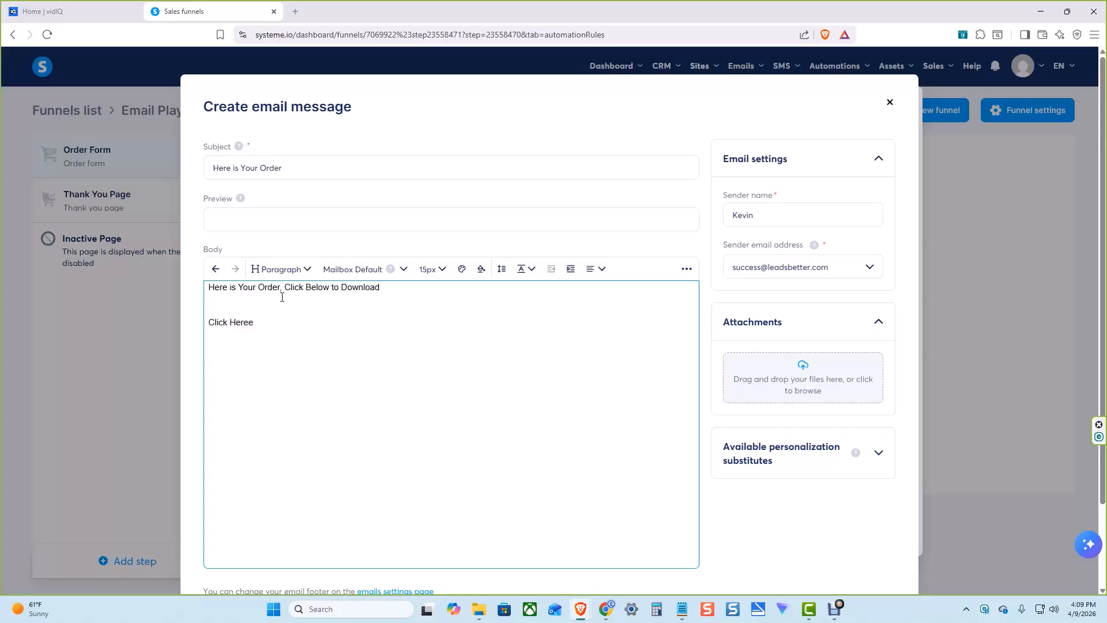
key("BackSpace")
type(" to Download")
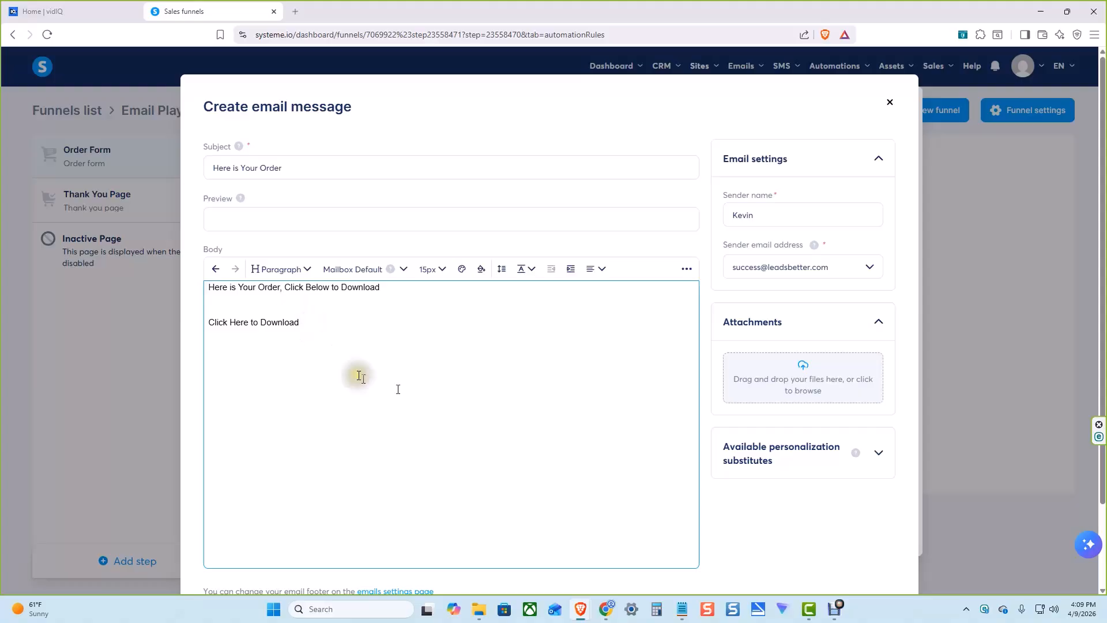
Attach the existing THEAFFILIATEEMAILPLAYBOOK.pdf document from the file library to the email
left_click(793, 379)
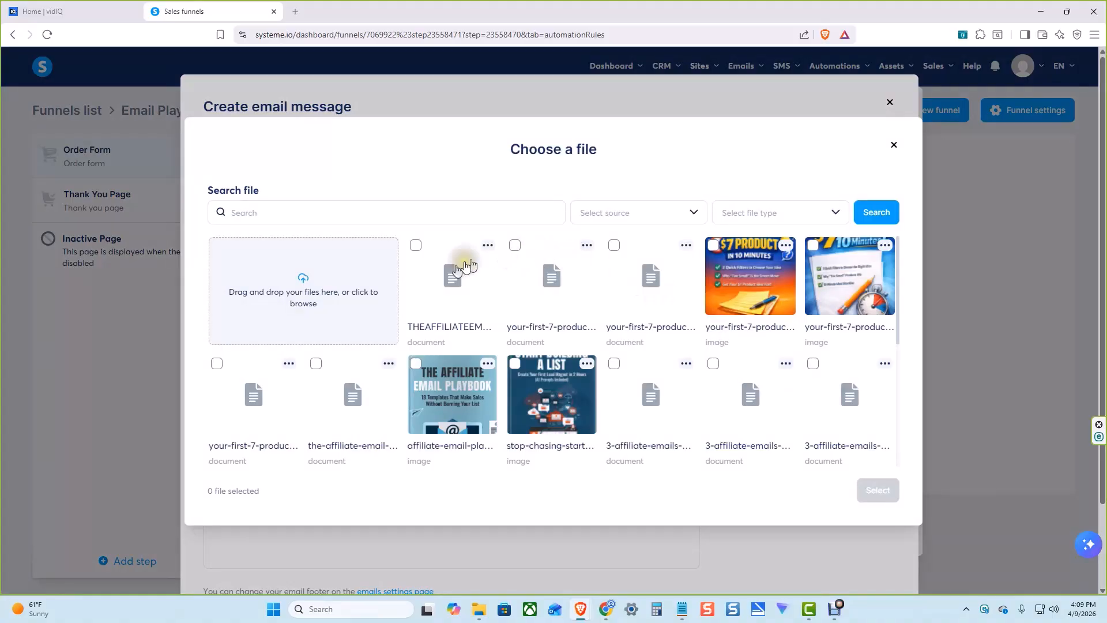
left_click(416, 246)
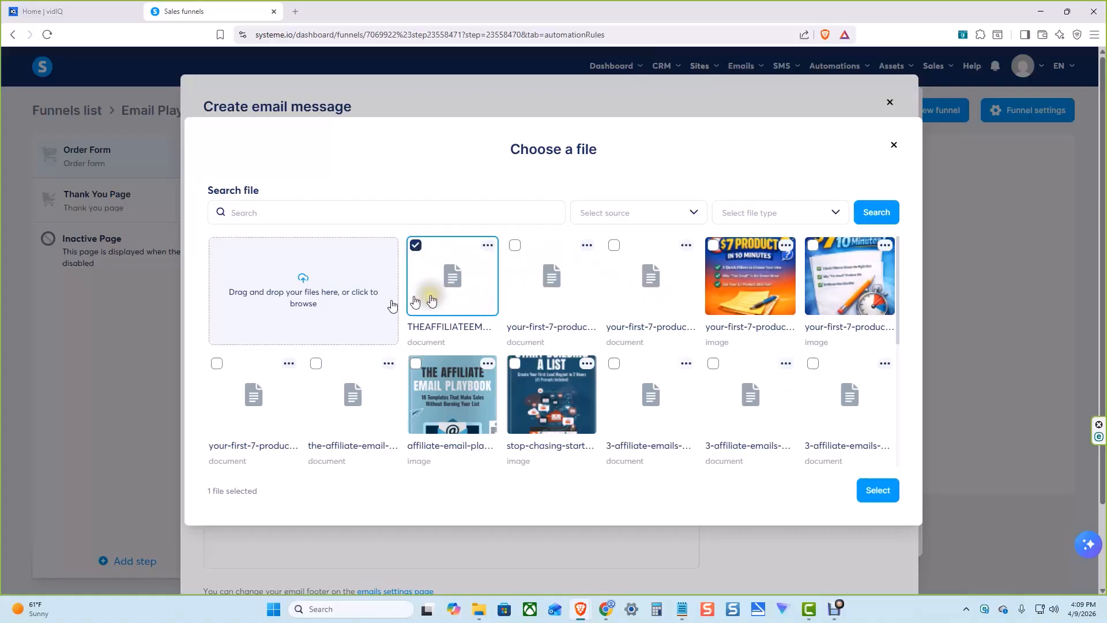
left_click(289, 288)
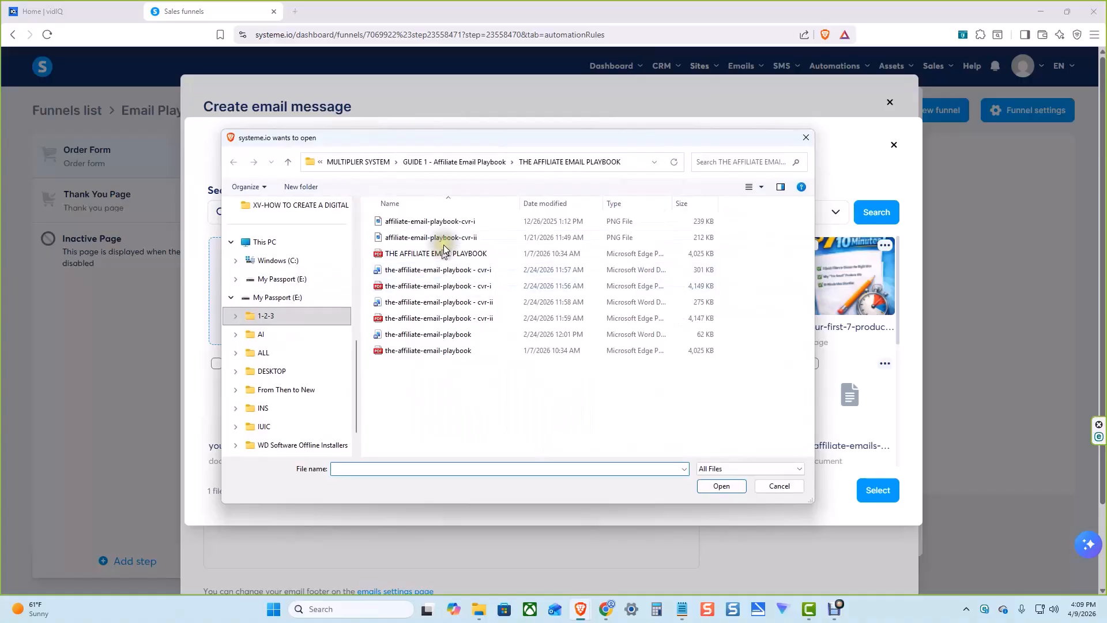
left_click(778, 486)
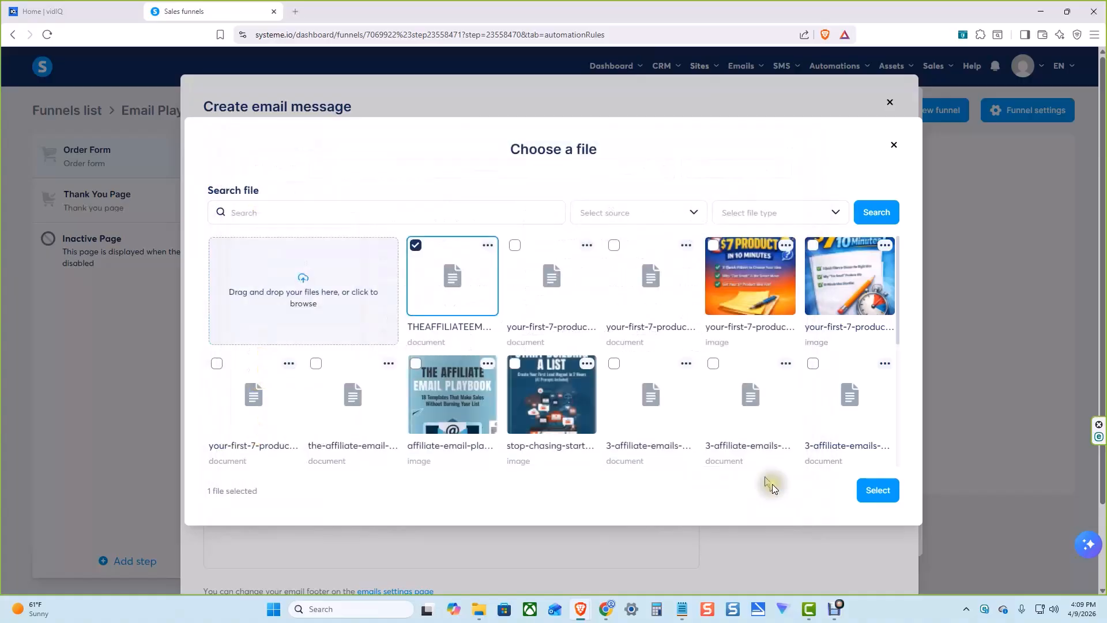
left_click(435, 295)
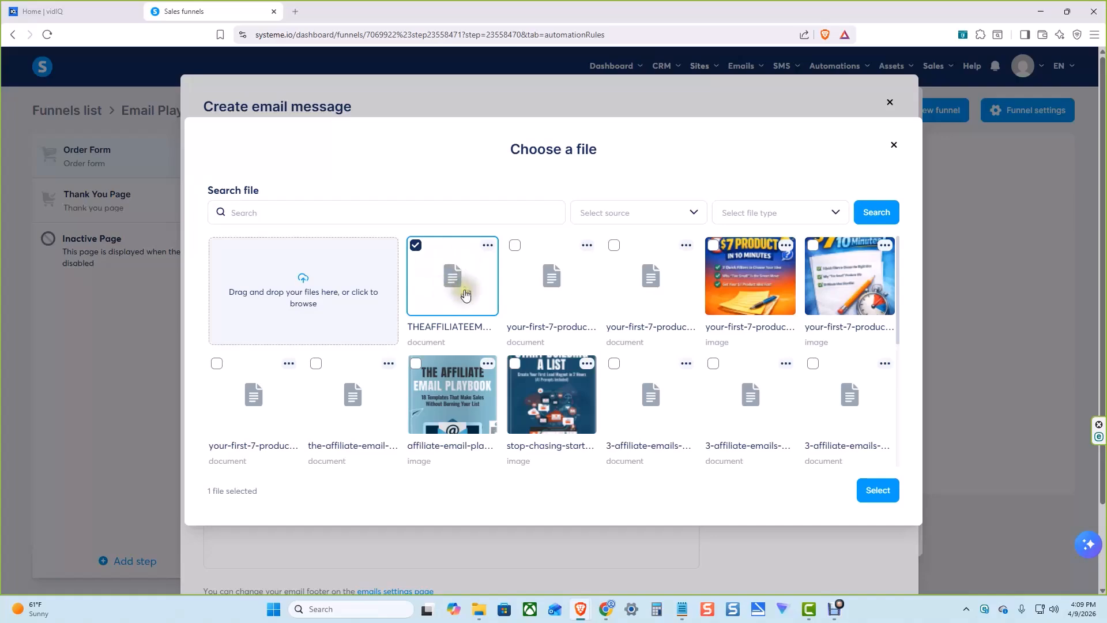
left_click(877, 502)
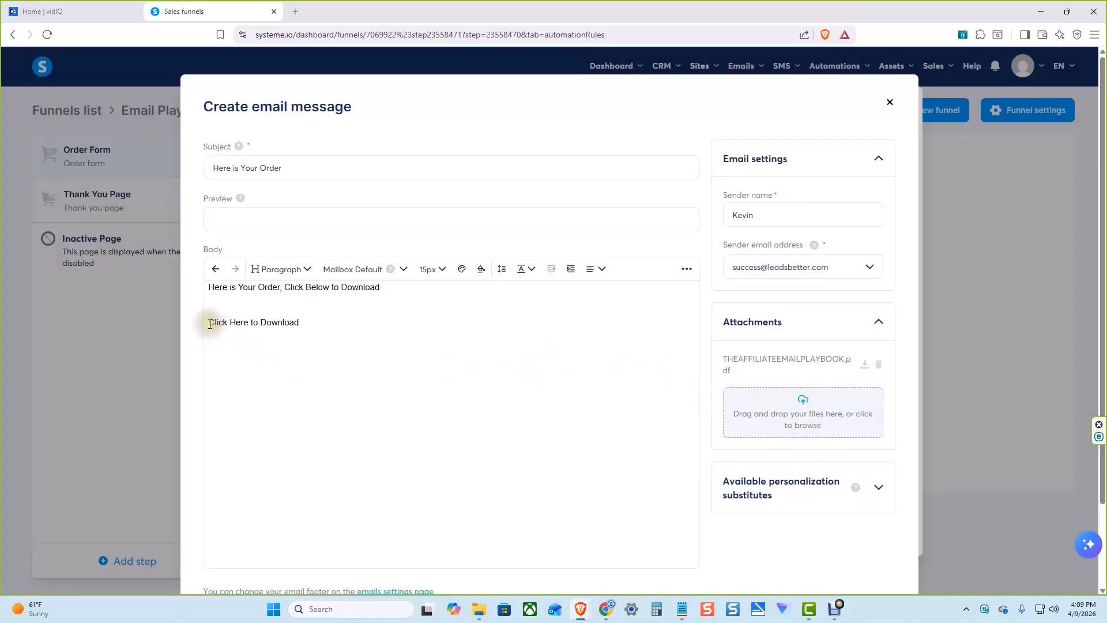
Link the body text "Click Here to Download" to the uploaded THEAFFILIATEEMAILPLAYBOOK.pdf file and add blank lines below it
left_click_drag(209, 323, 298, 322)
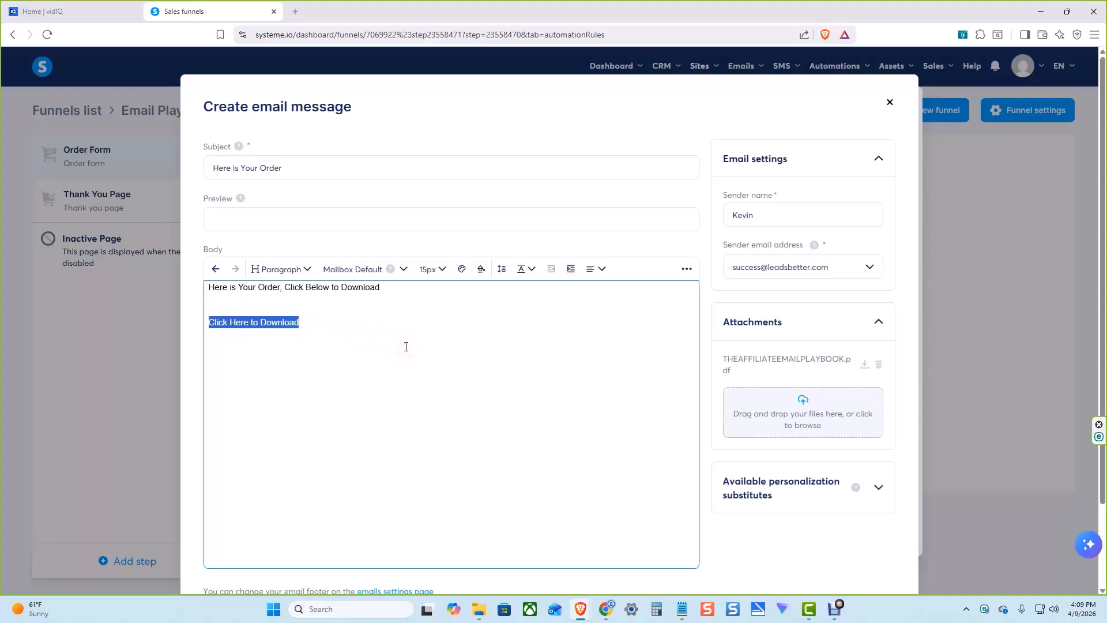
left_click(686, 269)
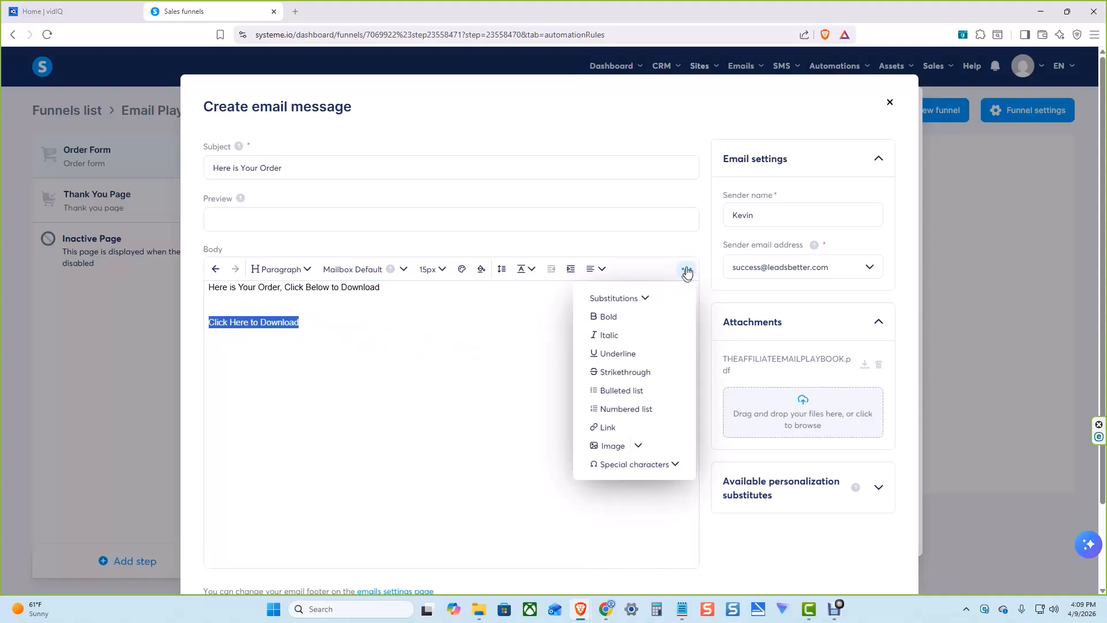
left_click(610, 429)
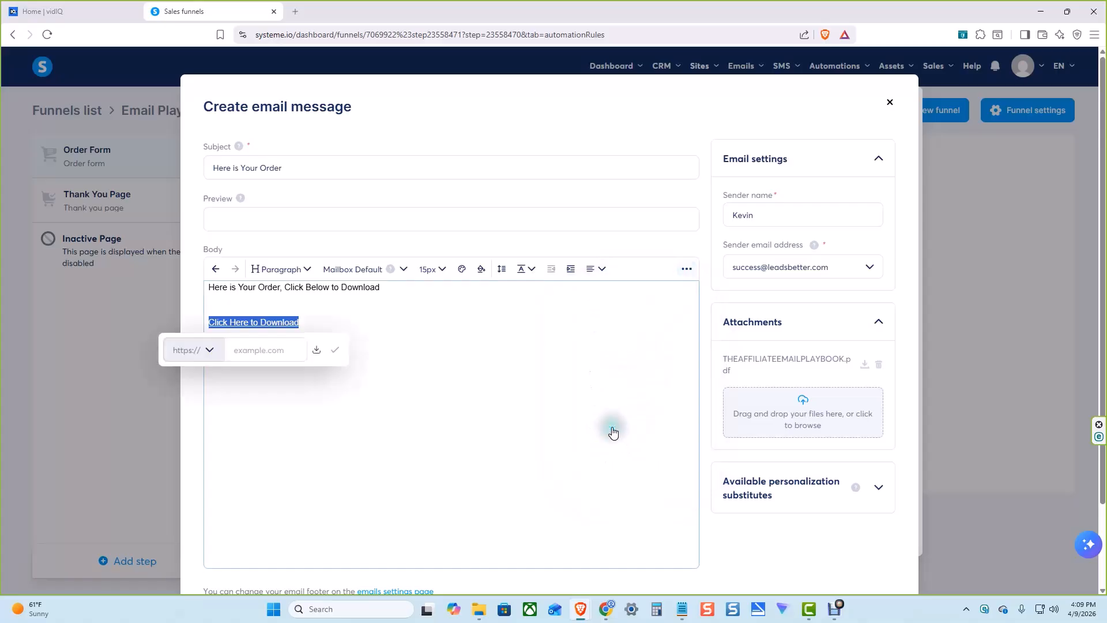
left_click(316, 351)
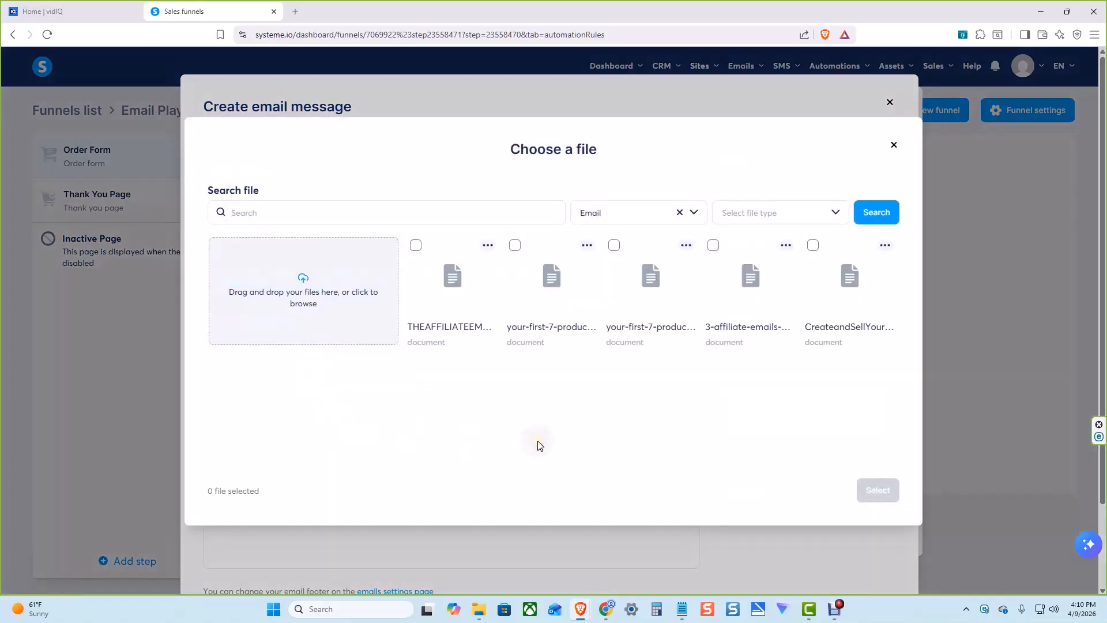
left_click(417, 248)
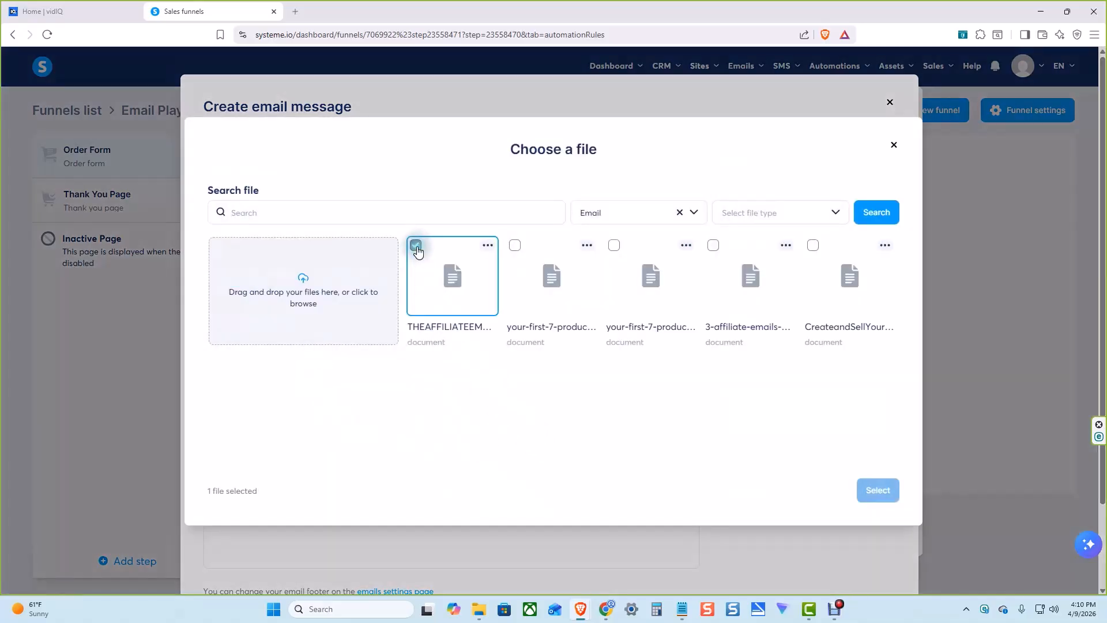
left_click(871, 490)
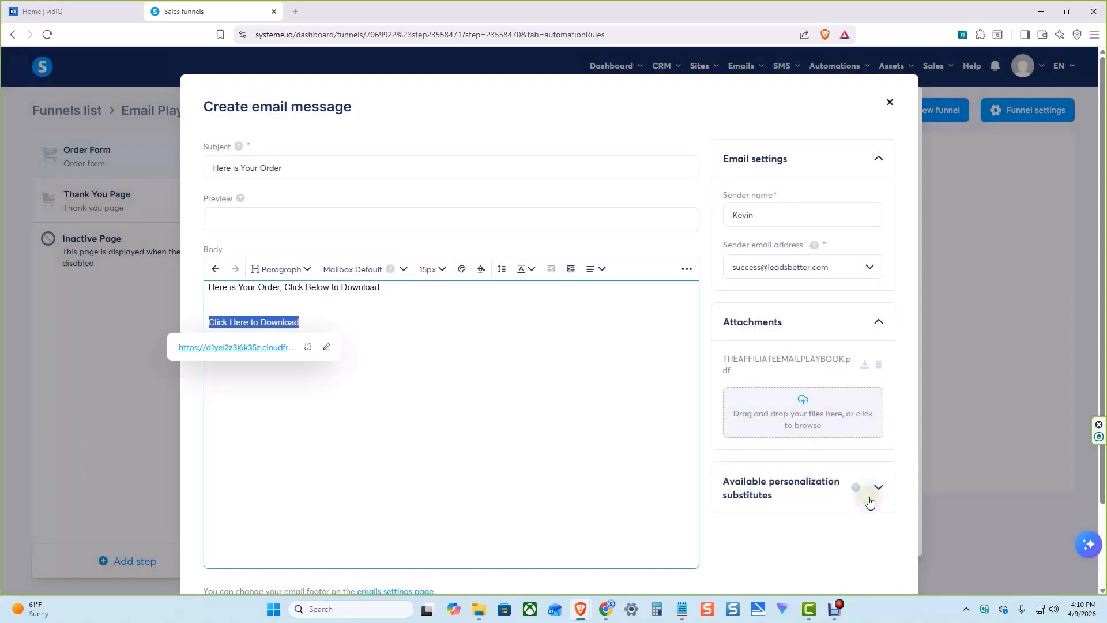
left_click(345, 322)
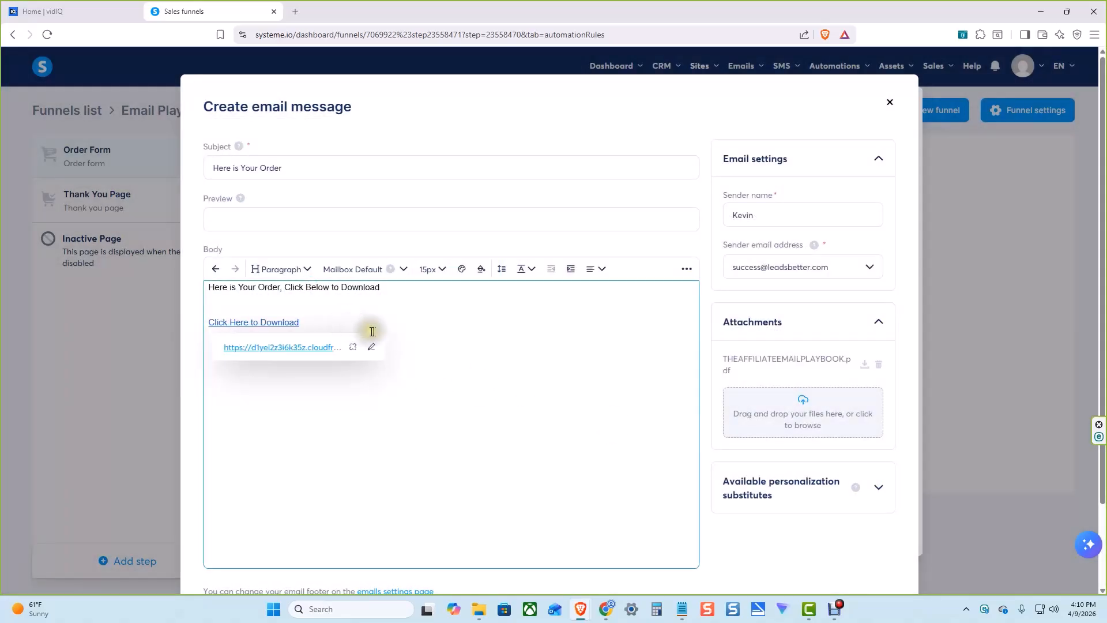
key("Return")
key("Return")
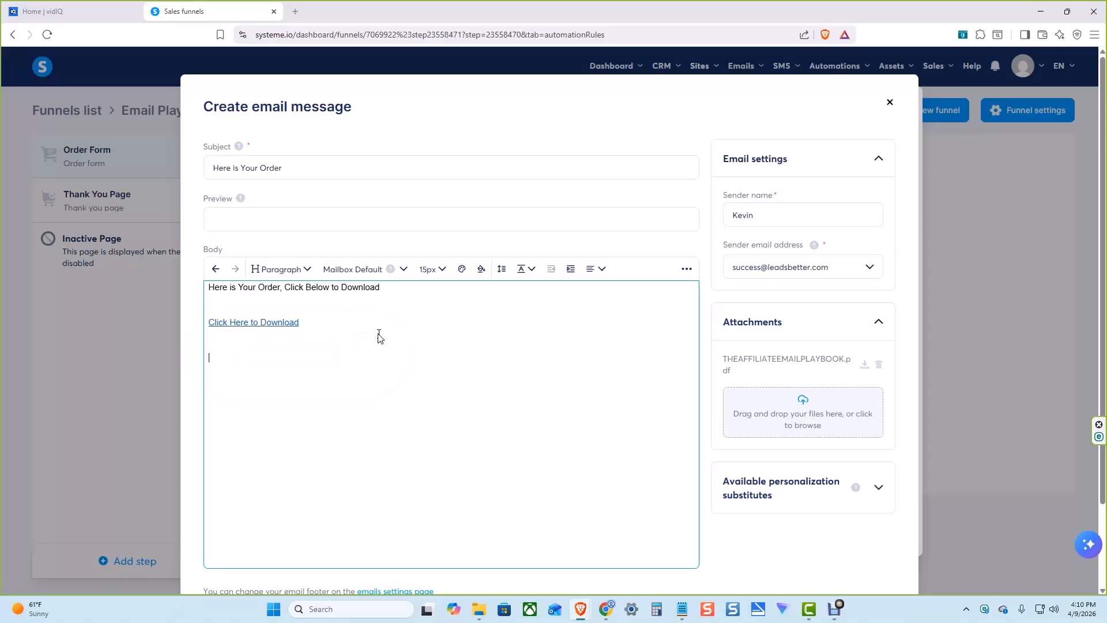
Save the email message and the New sale automation rule that sends it
scroll(706, 265, "down", 1)
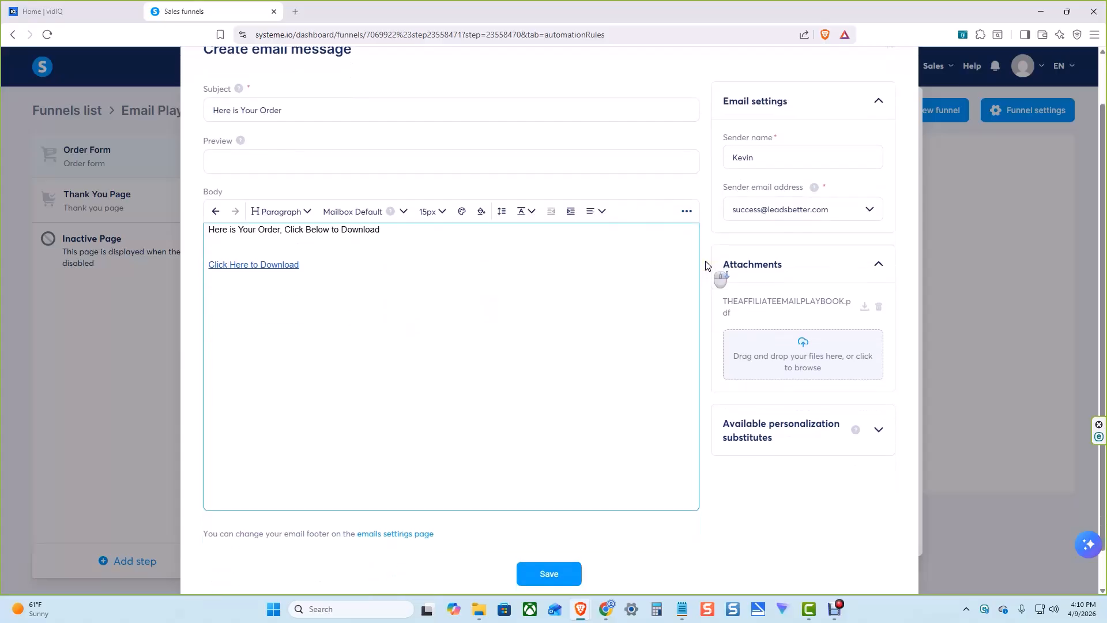
scroll(705, 262, "down", 1)
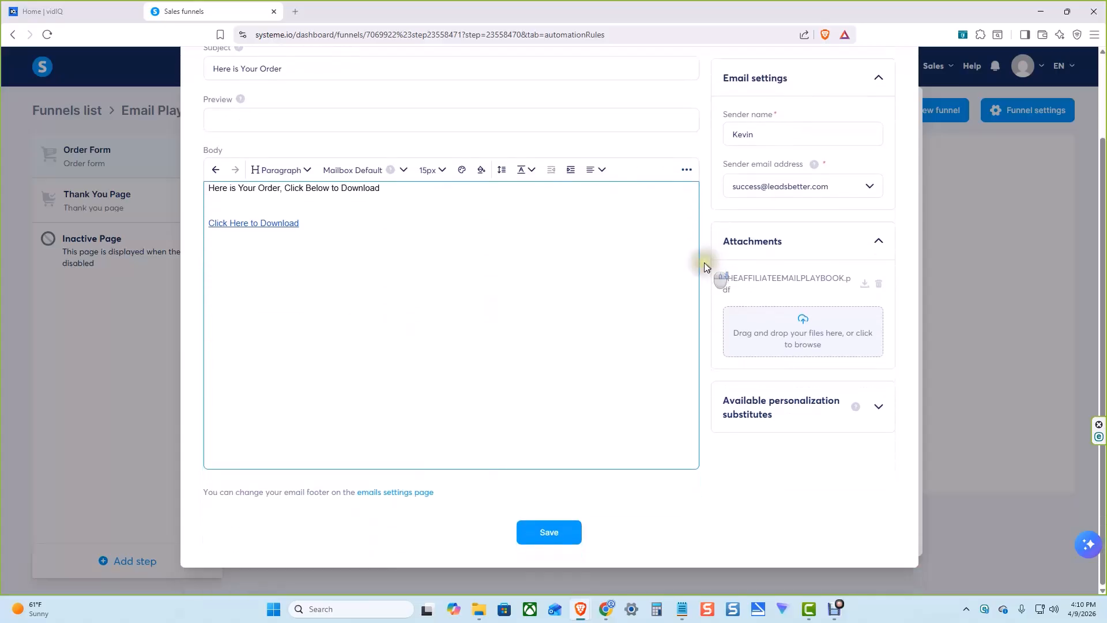
left_click(555, 534)
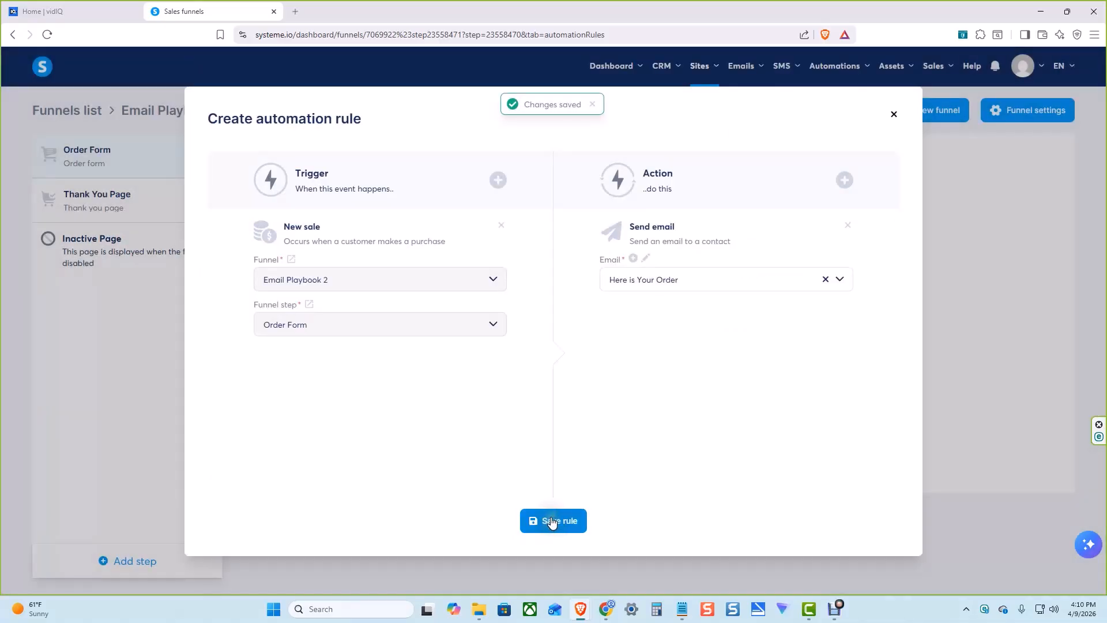
left_click(552, 522)
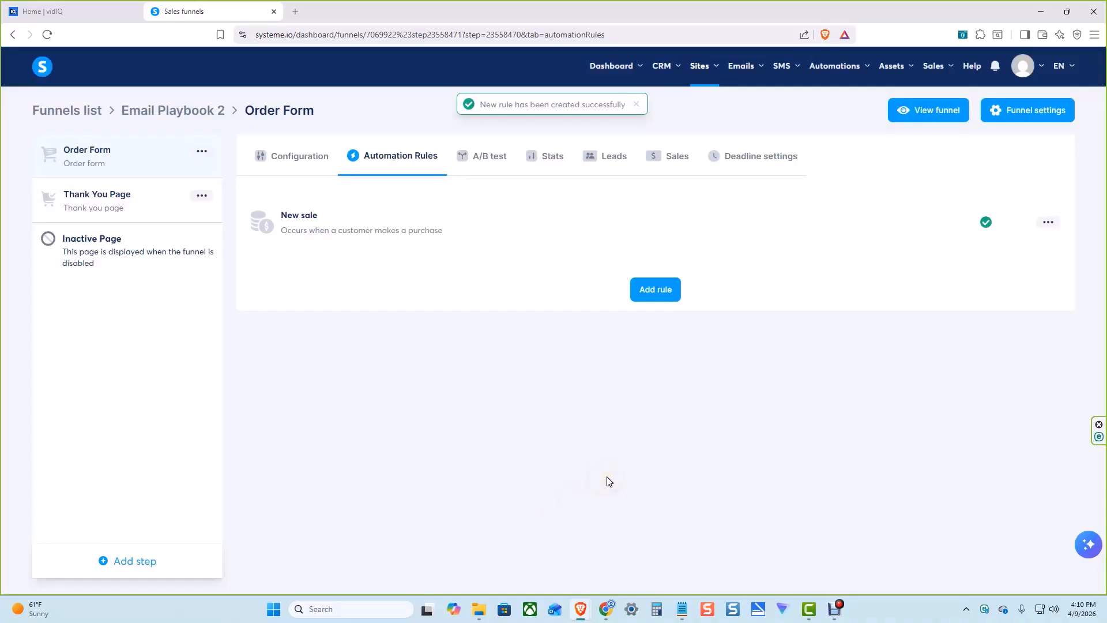